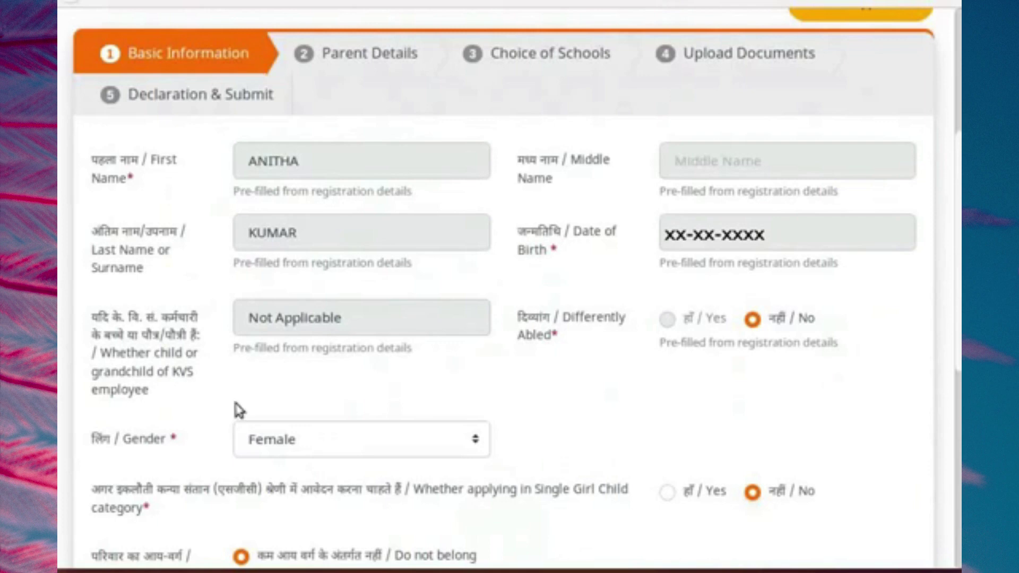
Step: Answer Yes to Single Girl Child and to a twin sister also applying, dismissing the linking popup
scroll(319, 419, "down", 2)
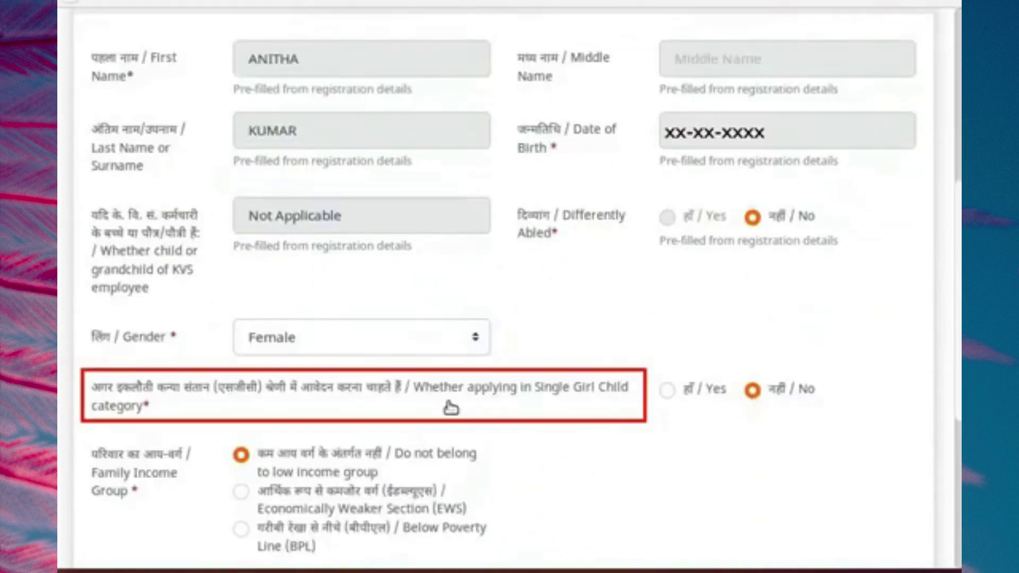
left_click(667, 391)
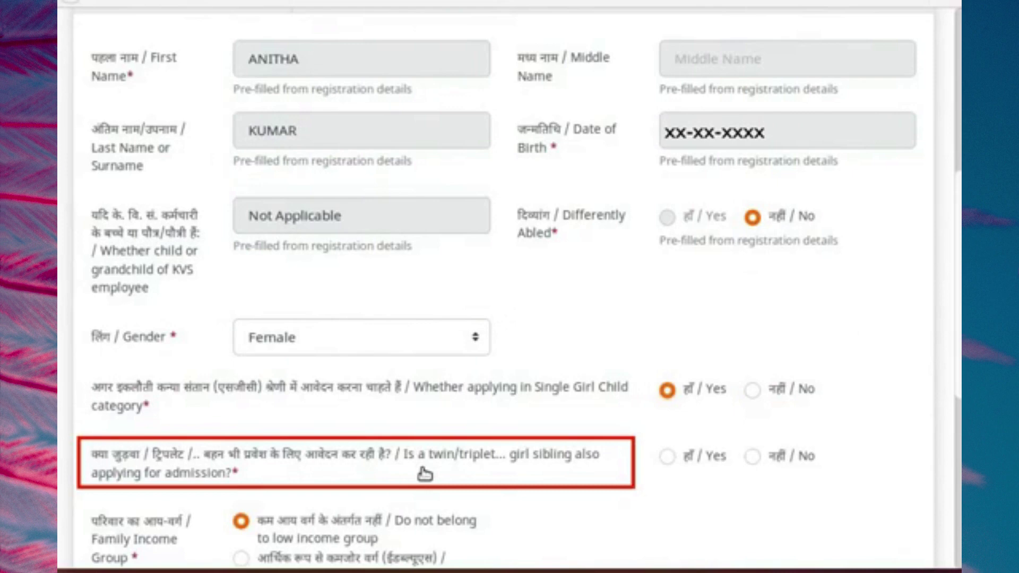
left_click(667, 457)
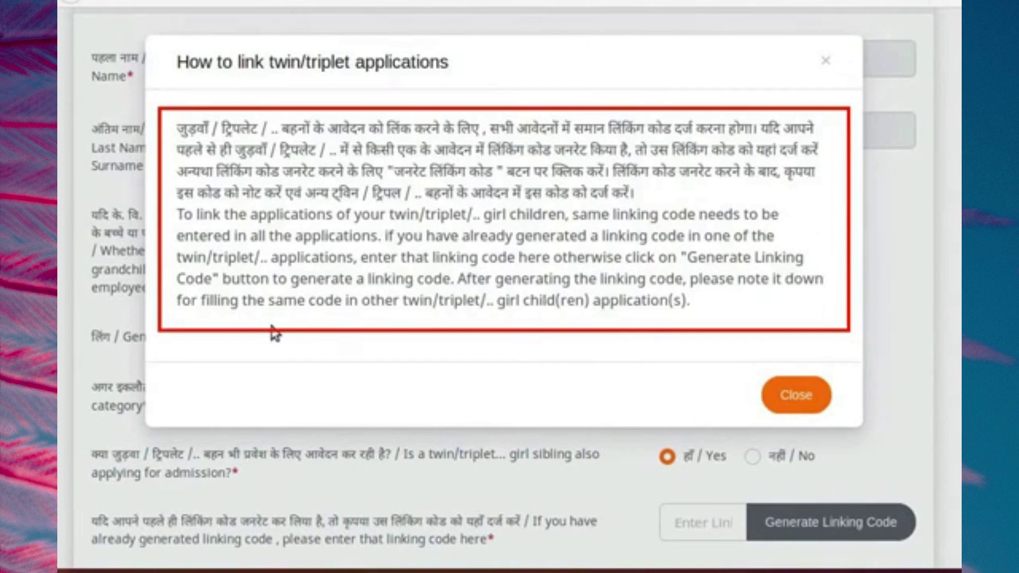
left_click(800, 396)
scroll(853, 411, "down", 3)
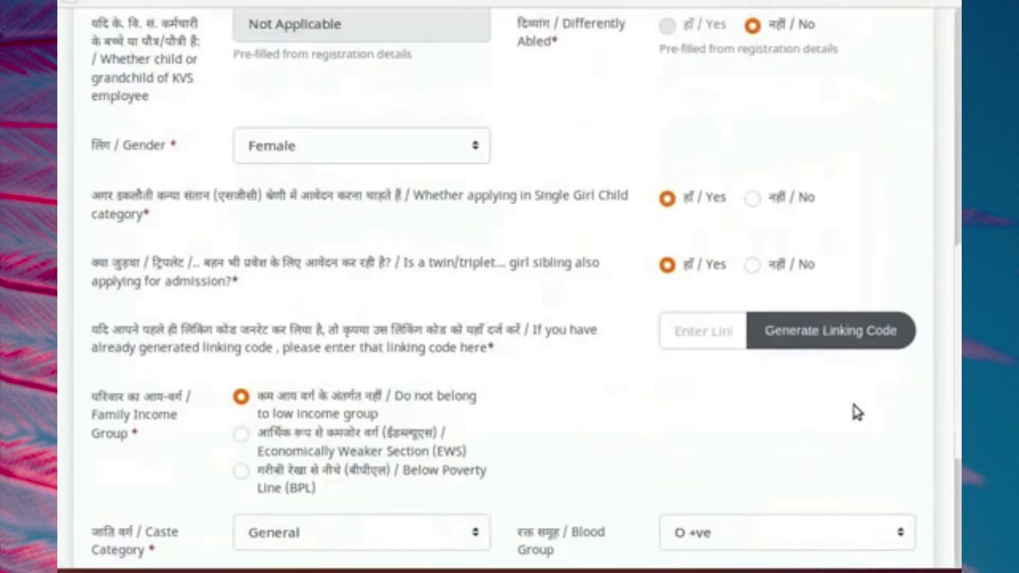
scroll(853, 412, "down", 2)
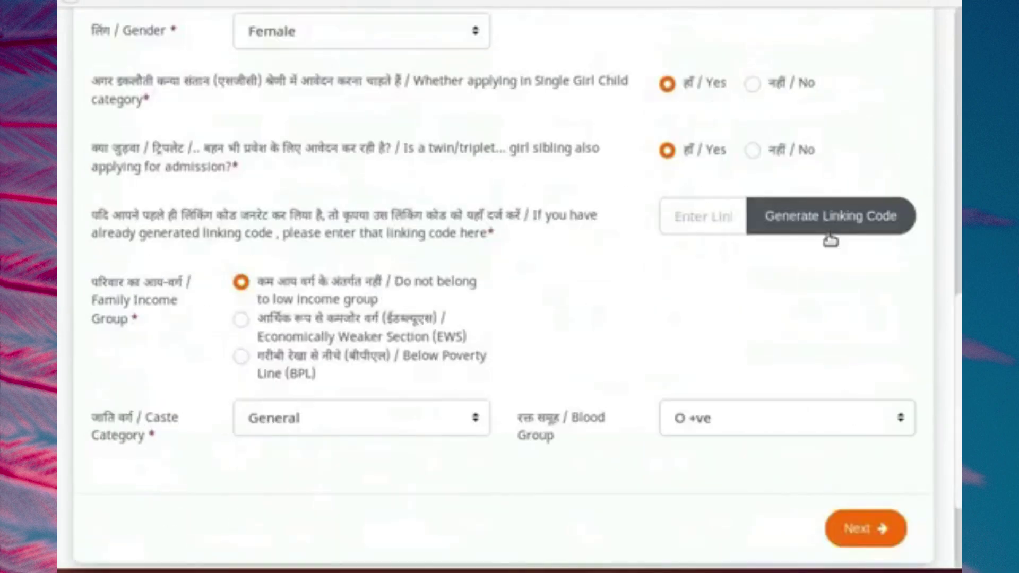
Step: Generate the twins' linking code, screenshot it with Print Screen, and acknowledge the message
left_click(828, 234)
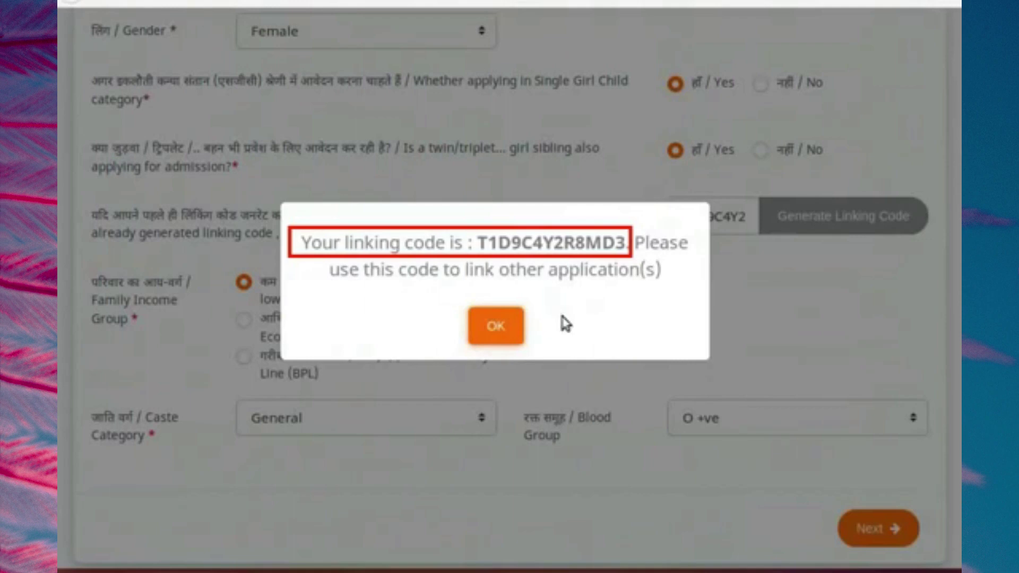
key("Print")
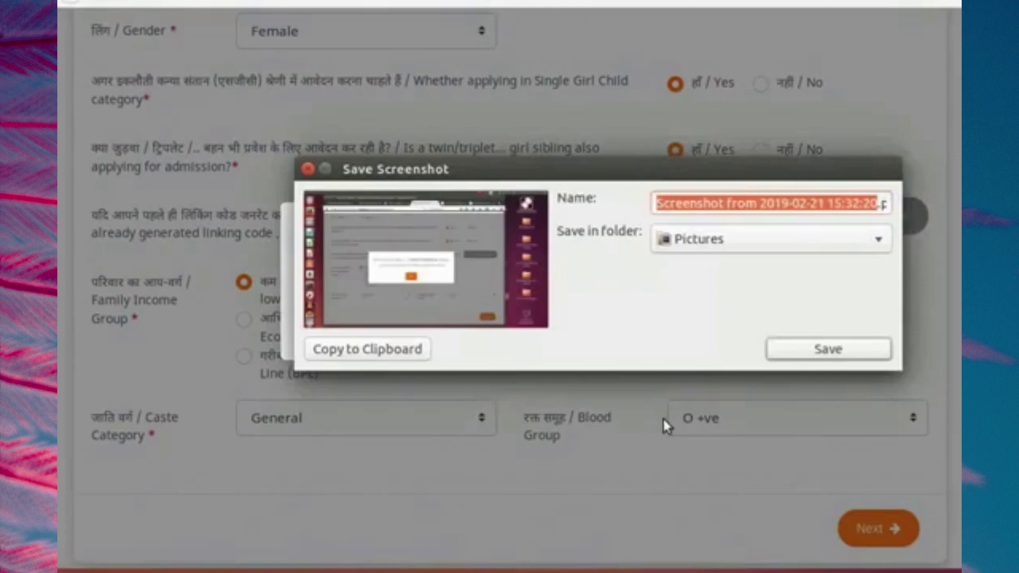
key("Escape")
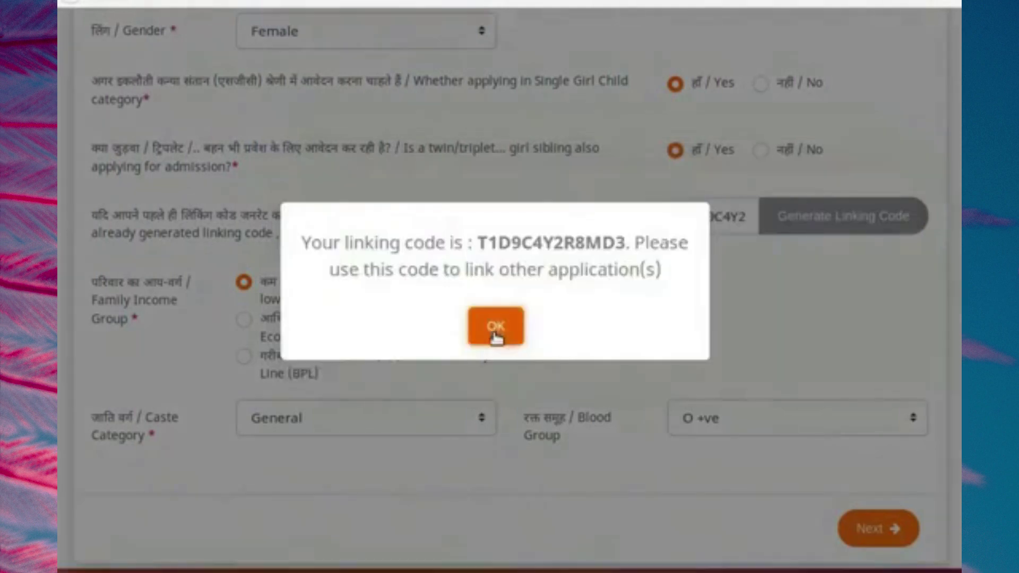
left_click(495, 328)
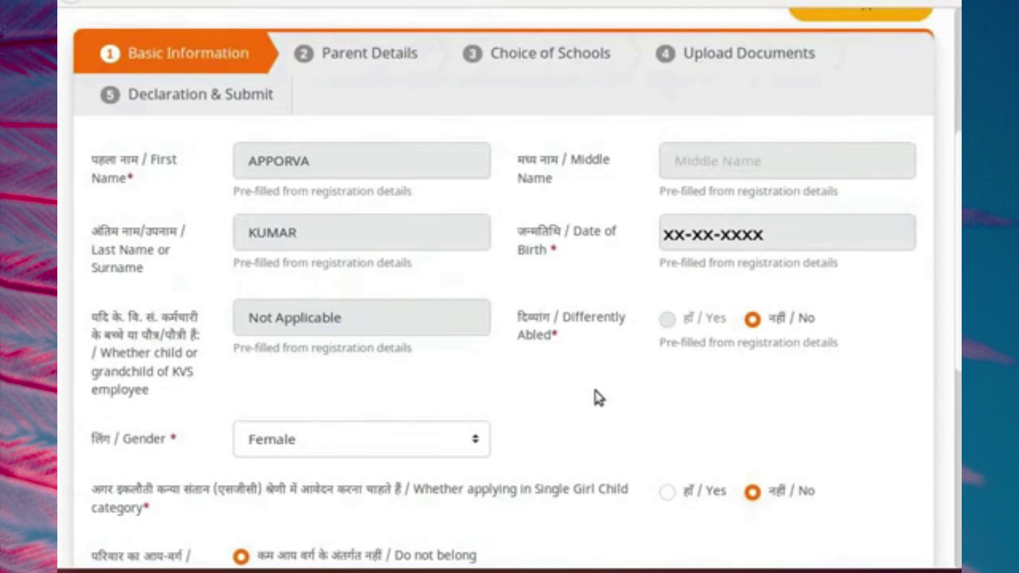
Step: Keep the second twin Female, answer Yes to Single Girl Child and twin sibling, and paste the linking code
scroll(598, 398, "down", 4)
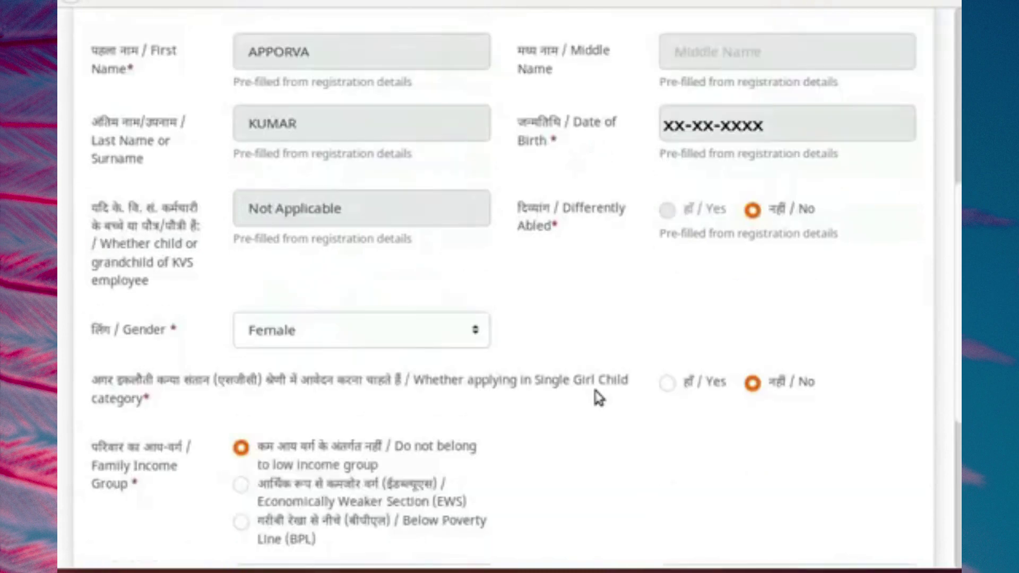
left_click(477, 244)
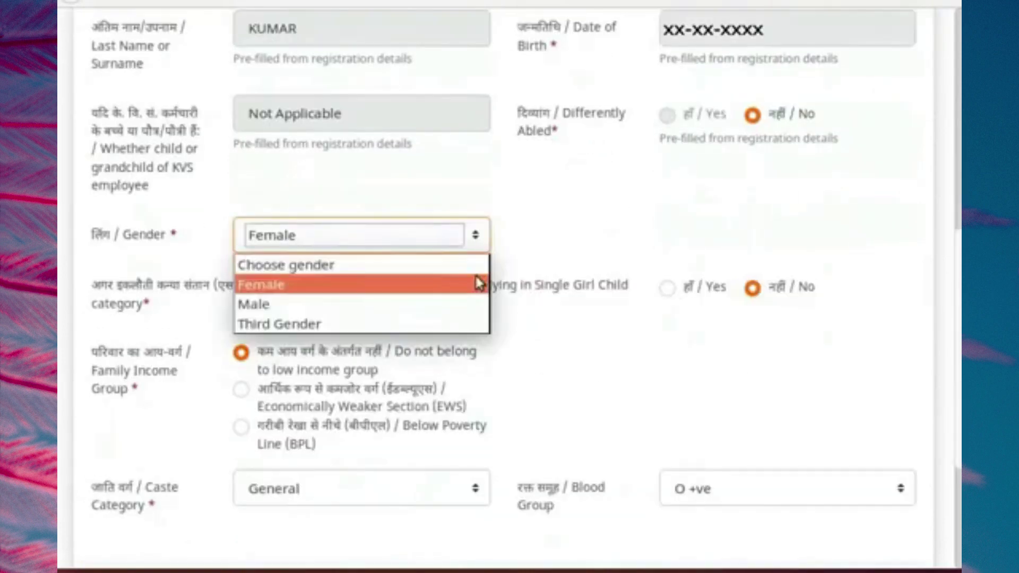
left_click(476, 285)
left_click(668, 289)
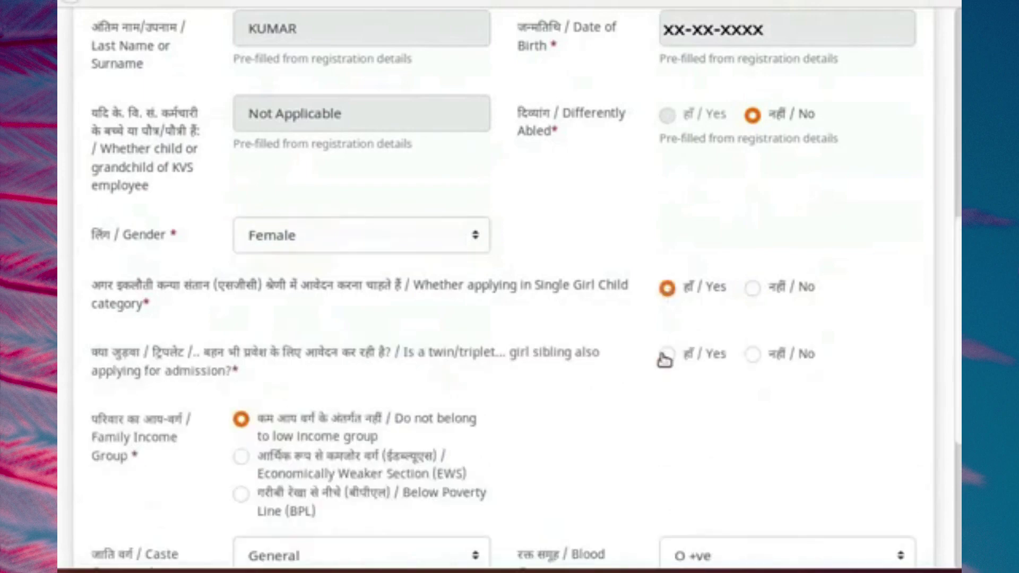
left_click(667, 354)
left_click(790, 393)
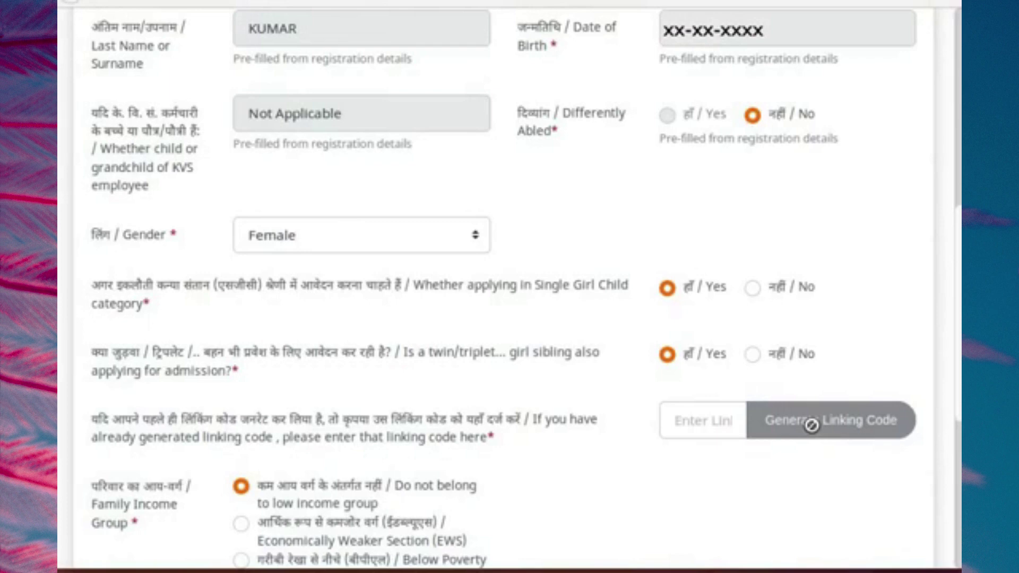
left_click(706, 422)
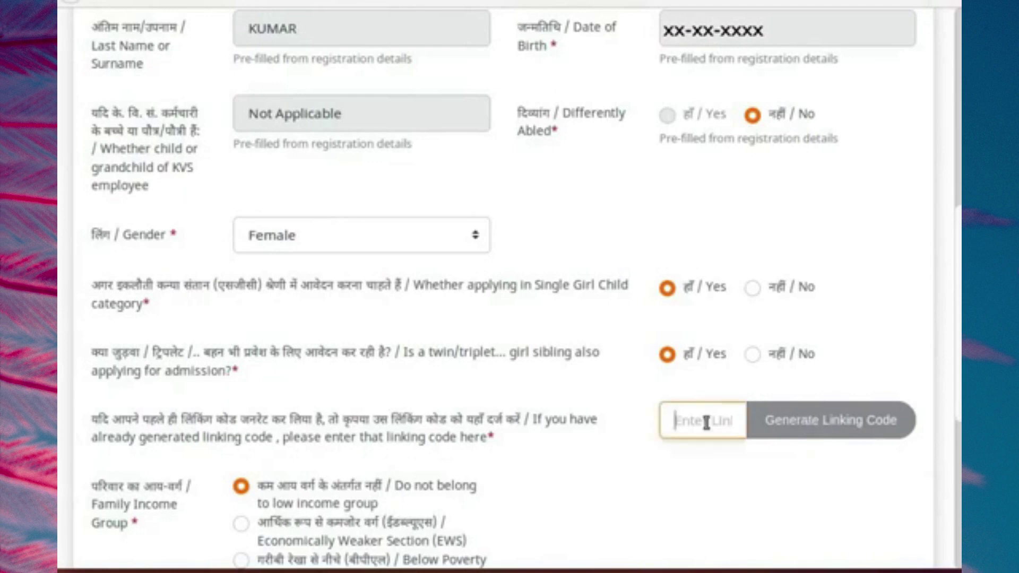
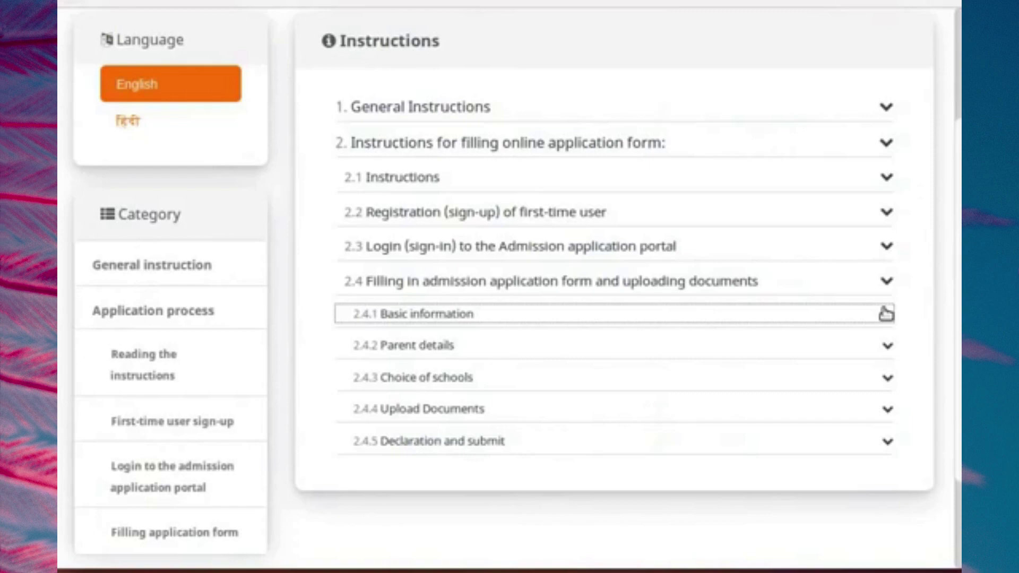
Step: Expand 2.4.1 Basic information and scroll to points x–xi about twin linking codes
left_click(885, 313)
scroll(860, 339, "down", 20)
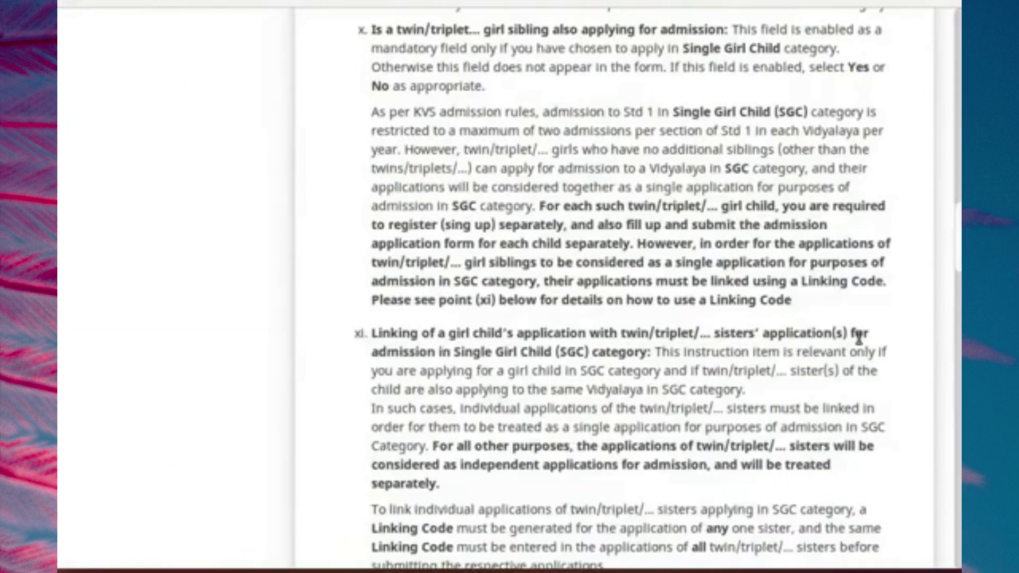
scroll(859, 338, "down", 8)
scroll(858, 338, "down", 5)
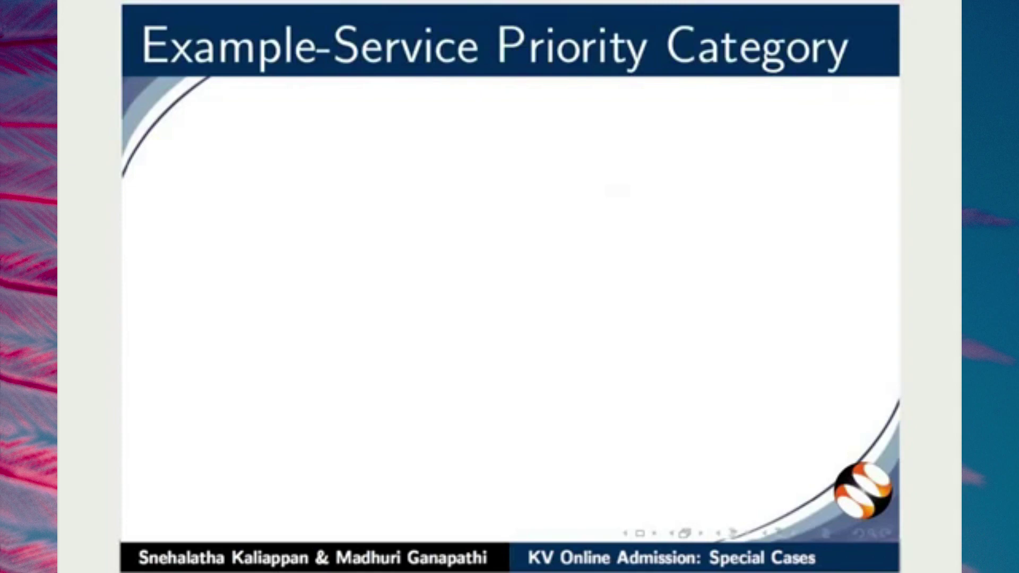
Step: Reveal the Vidyalaya 1–3 bullets showing each parent's service sector on the example slide
key("Right")
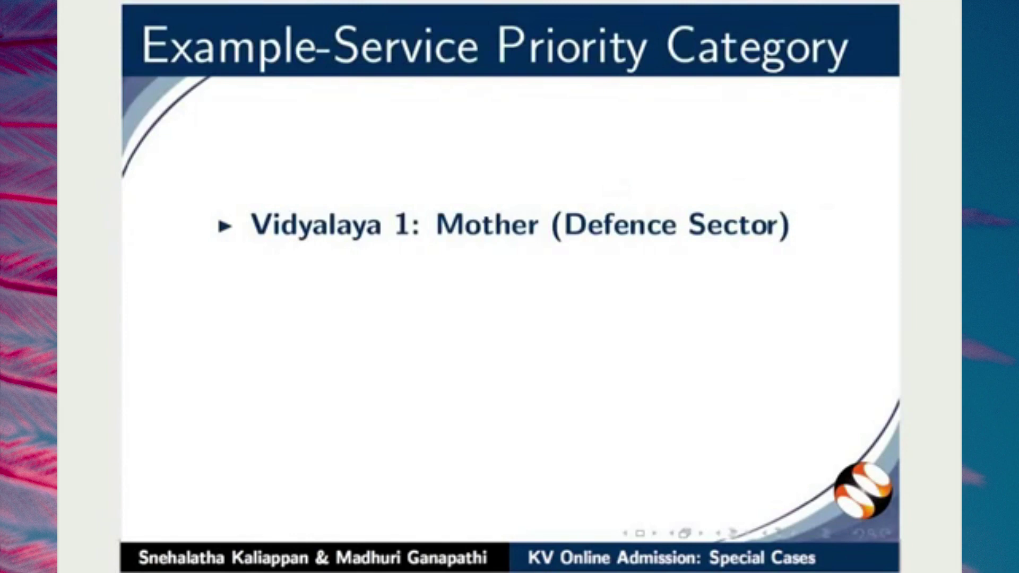
key("Right")
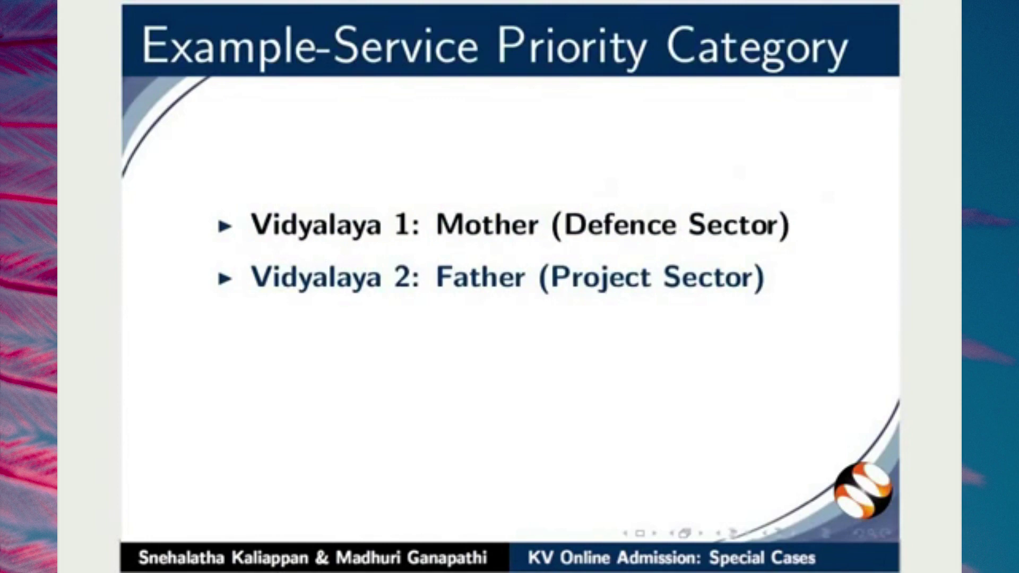
key("Right")
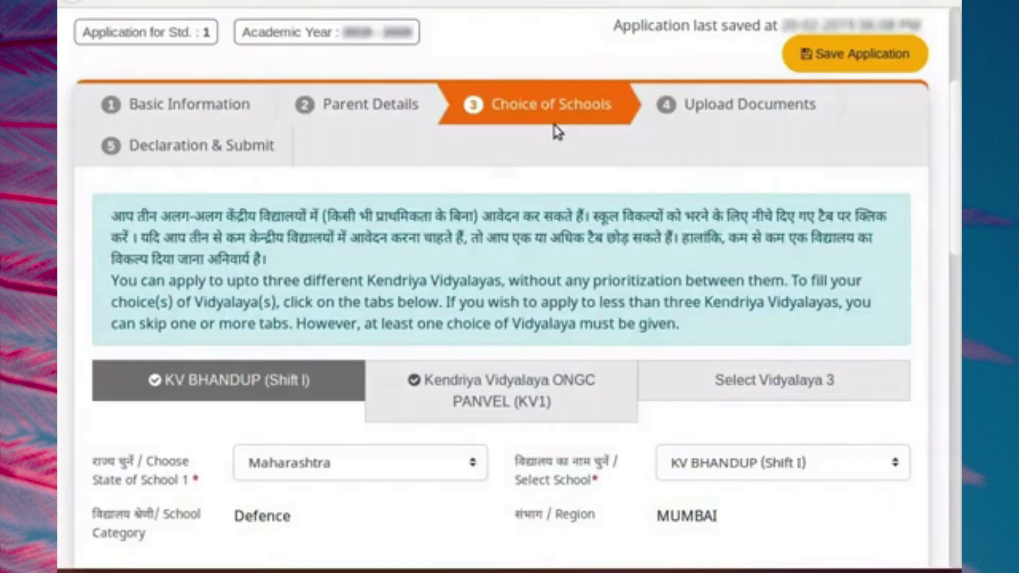
scroll(298, 406, "down", 3)
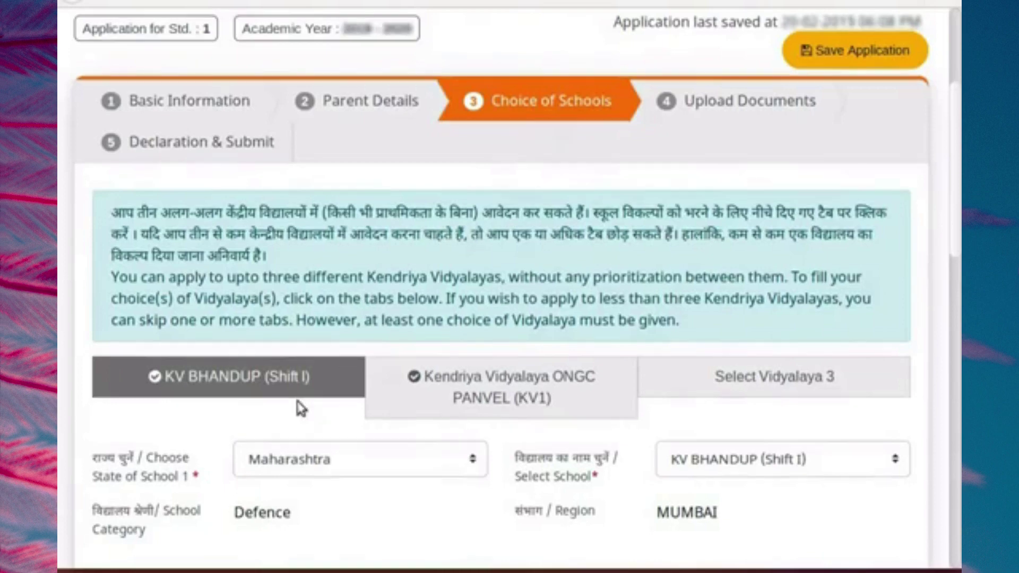
scroll(299, 406, "down", 1)
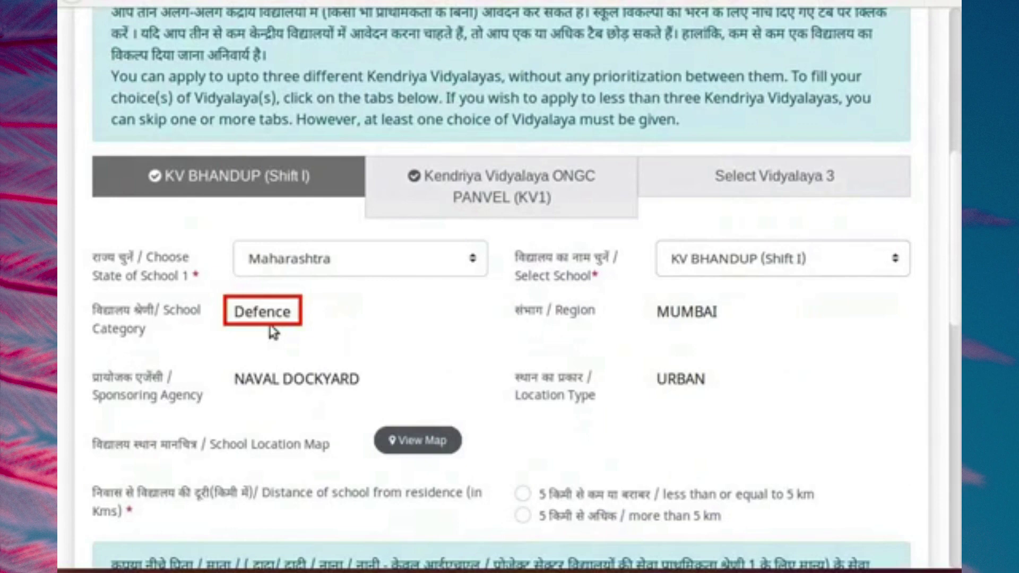
scroll(273, 332, "down", 3)
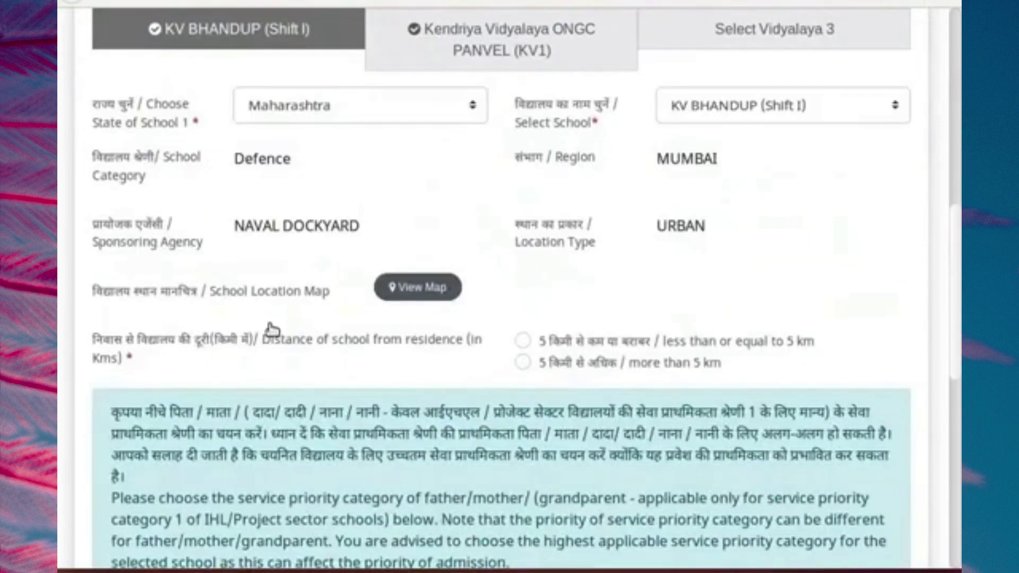
scroll(271, 329, "down", 5)
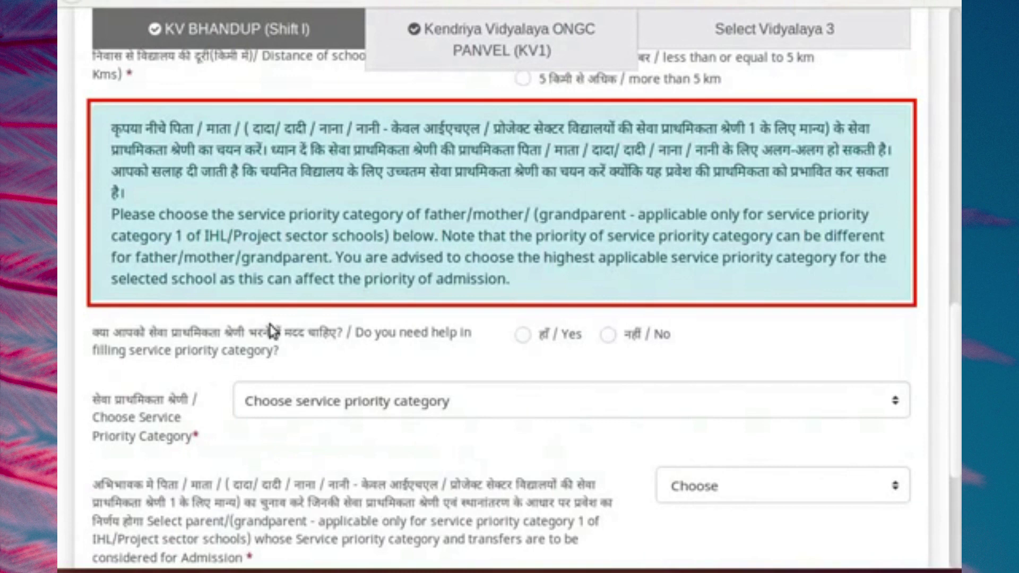
scroll(271, 330, "down", 2)
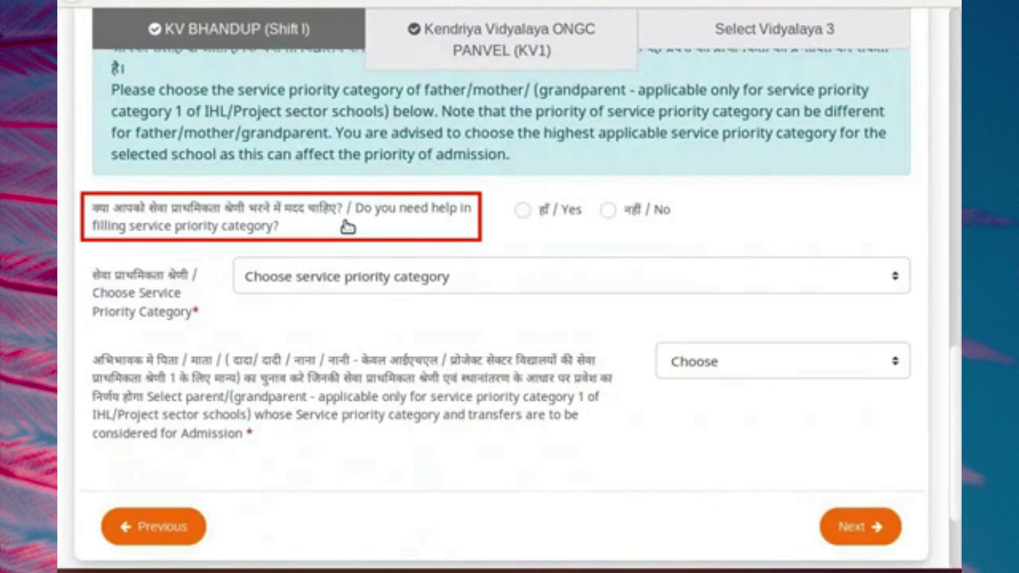
Step: Answer Yes to needing help with the service priority category for Kendriya Vidyalaya ONGC PANVEL
left_click(522, 211)
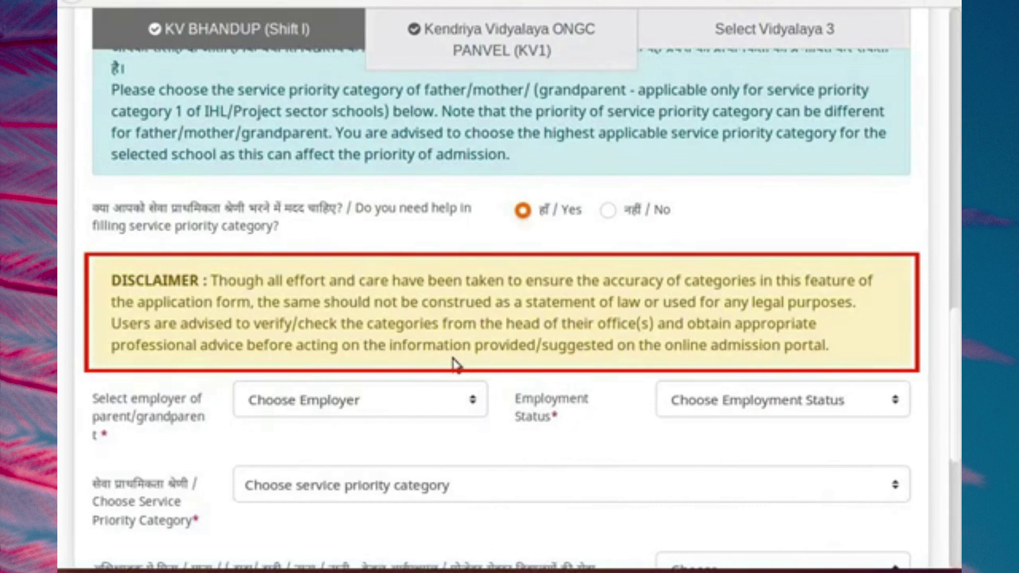
scroll(457, 365, "down", 4)
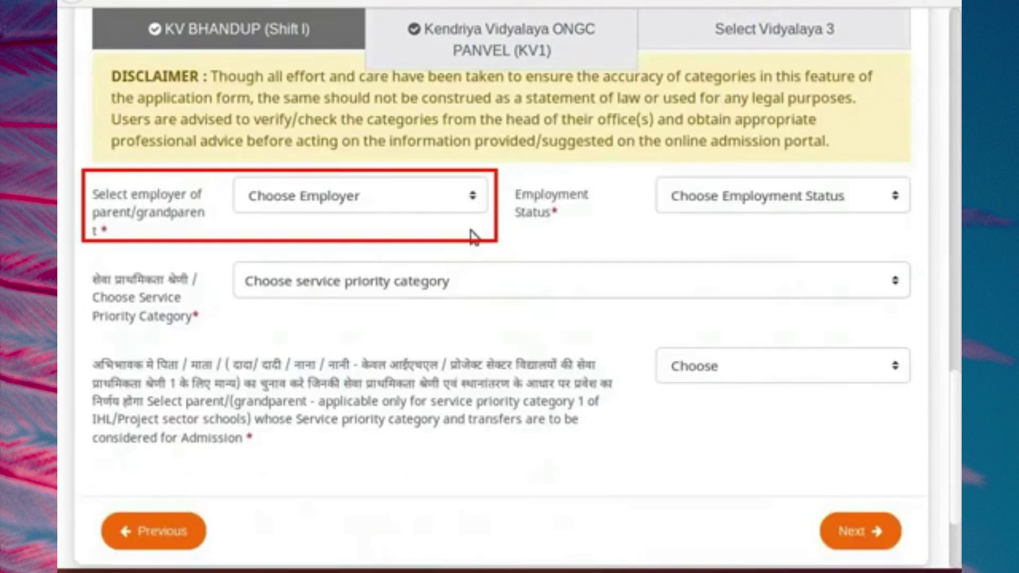
Step: Set employment status to Permanent Working Parent and choose Kendriya Vidyalaya IIT Powai Mumbai as first school
left_click(475, 199)
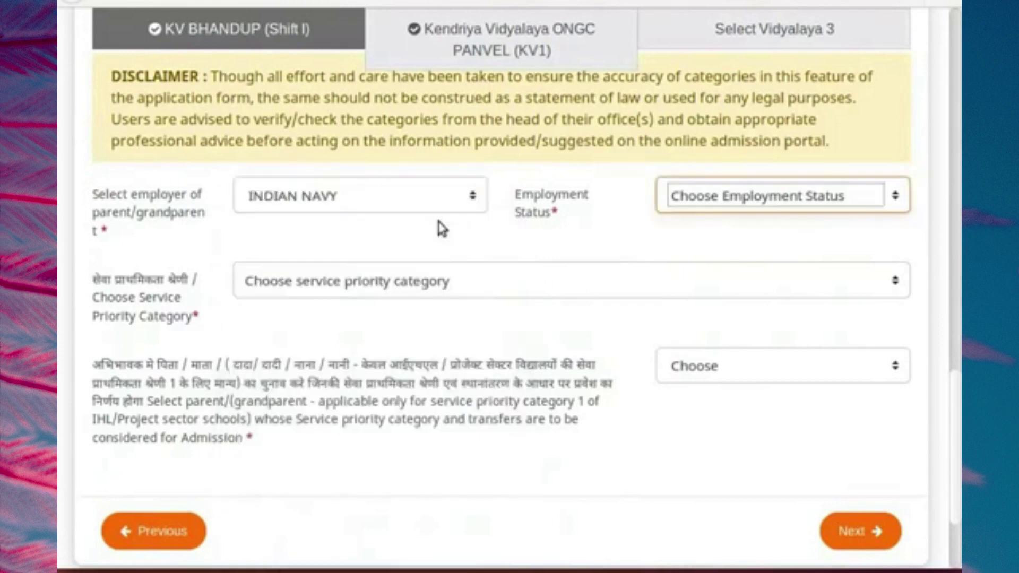
left_click(901, 200)
left_click(881, 245)
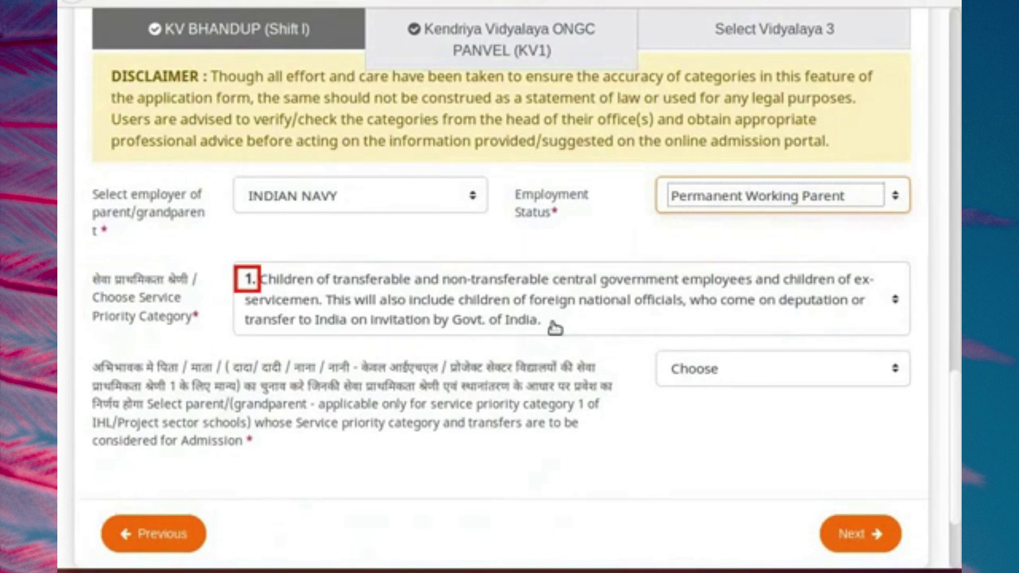
scroll(554, 328, "up", 5)
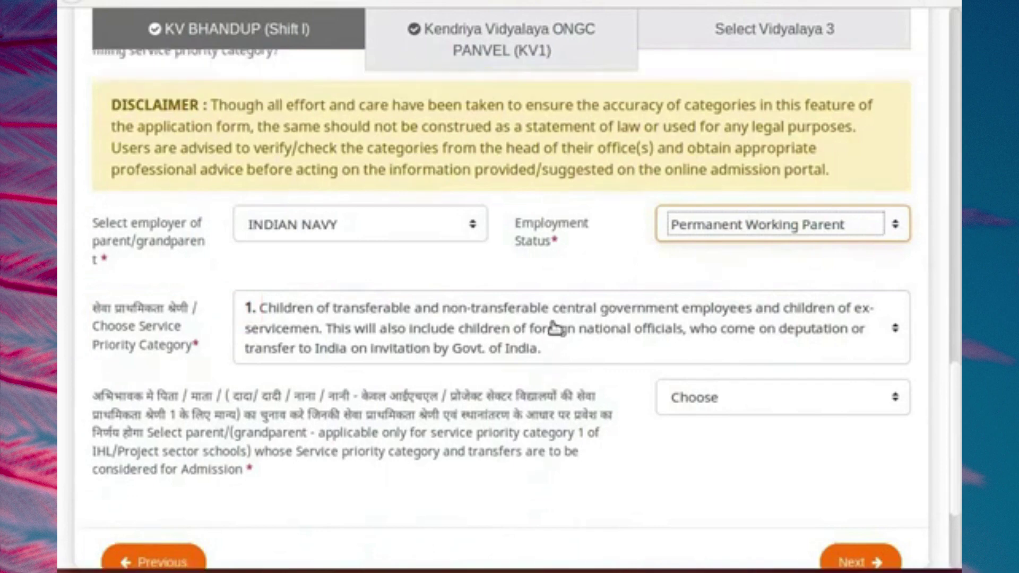
scroll(553, 323, "up", 7)
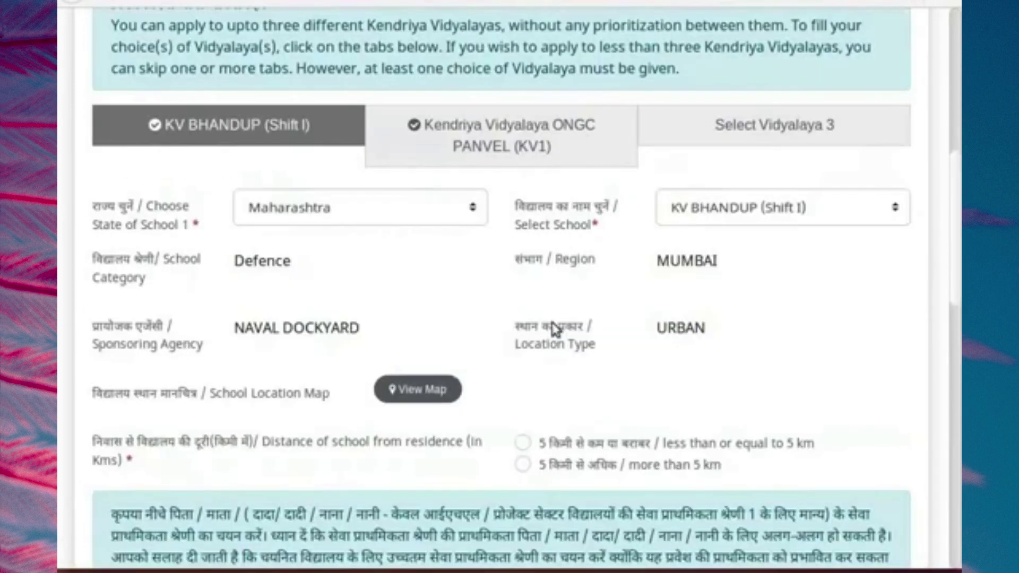
left_click(895, 208)
left_click(834, 225)
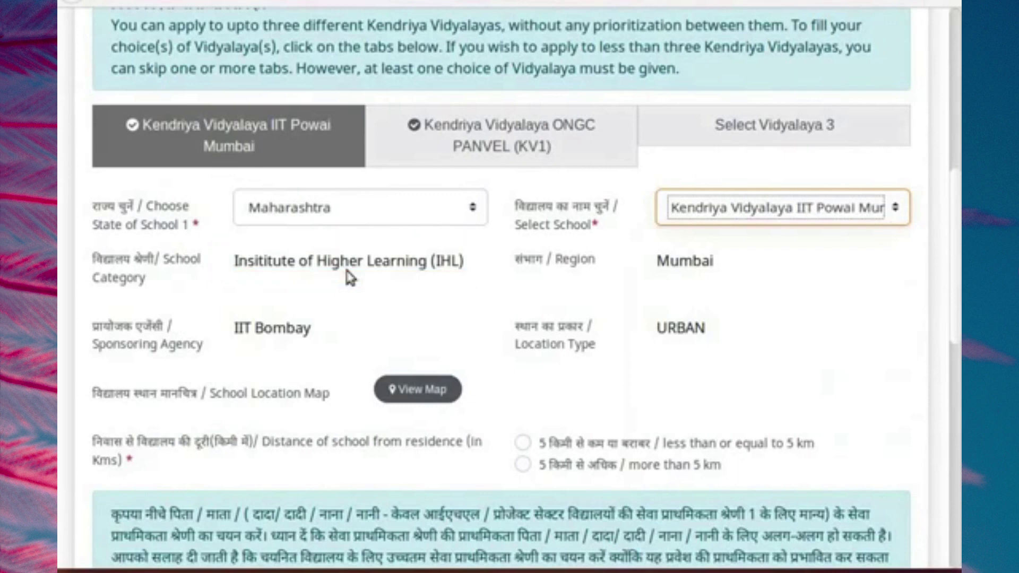
Step: Keep Navy as employer and Permanent Working Parent as status, and bring up the service priority categories
scroll(644, 246, "down", 10)
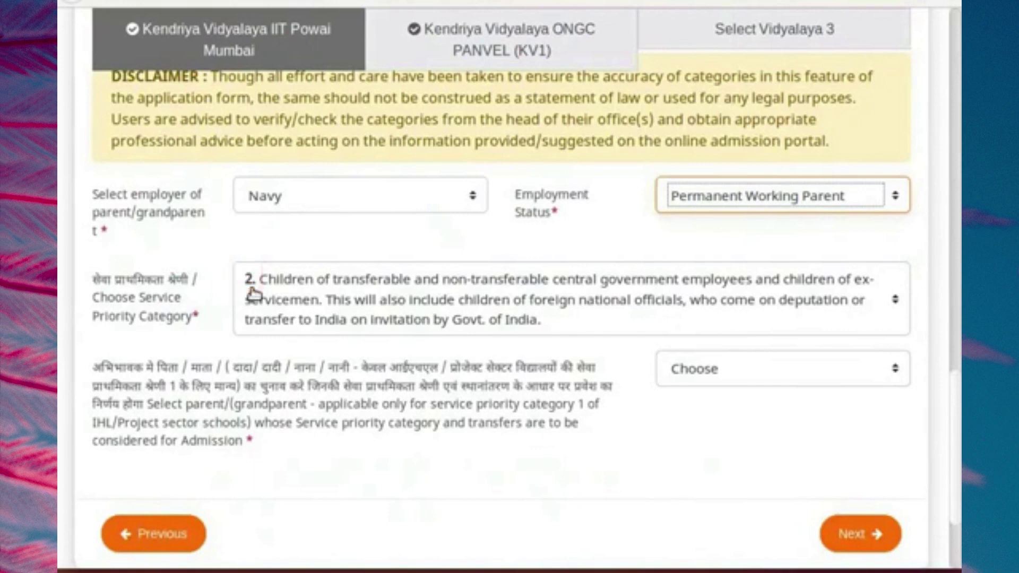
left_click(473, 198)
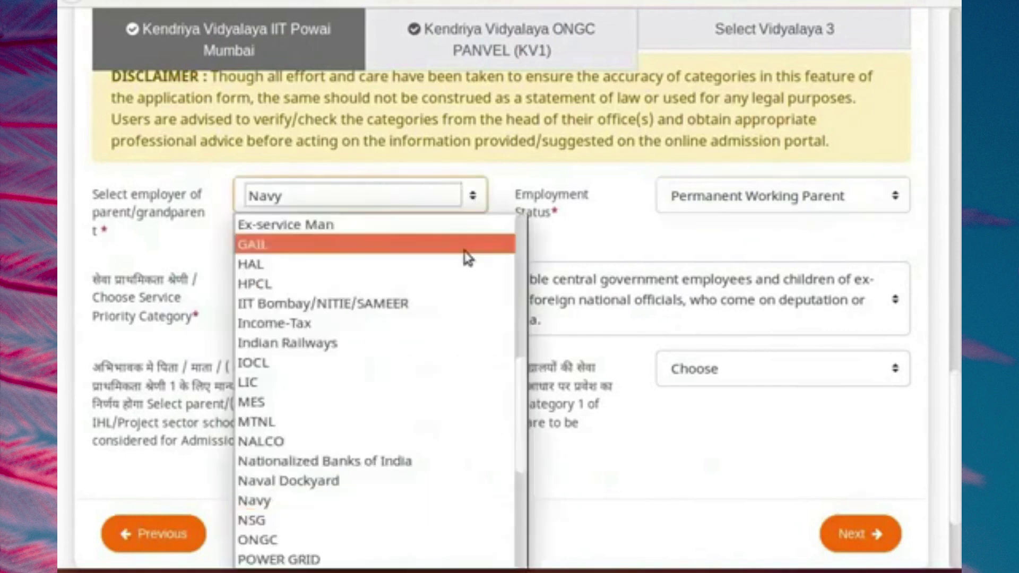
scroll(469, 276, "down", 3)
left_click(662, 234)
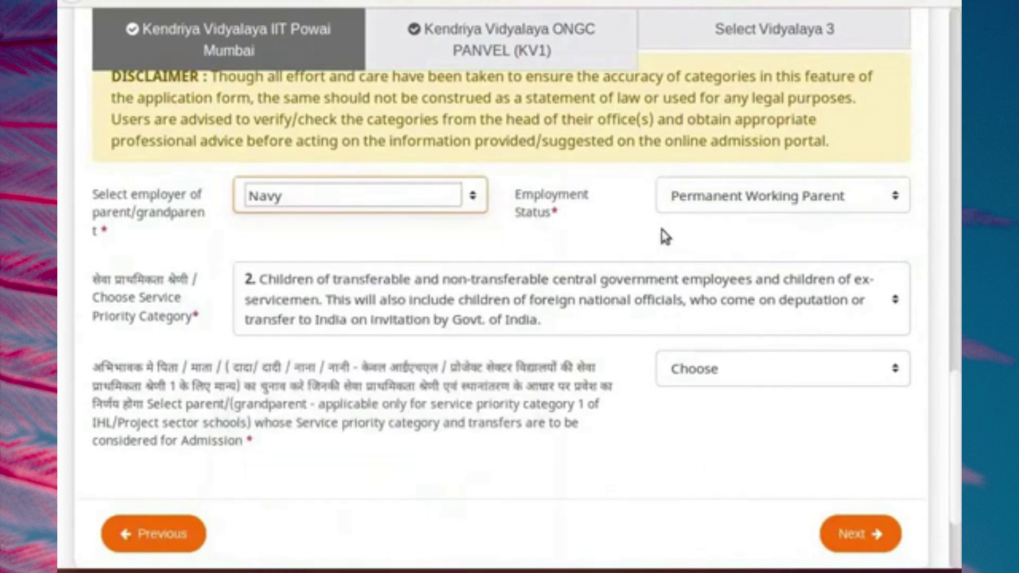
left_click(897, 194)
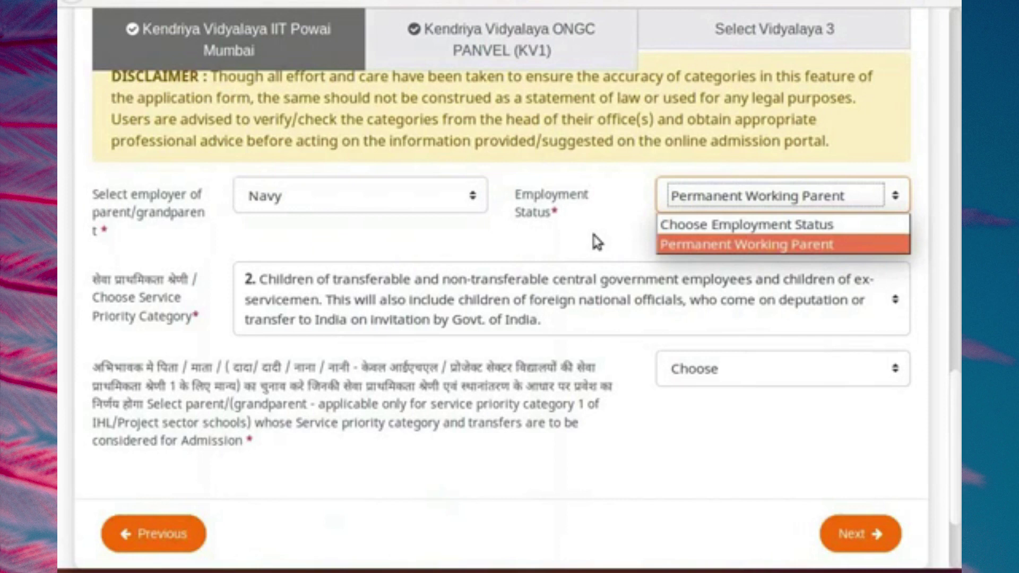
left_click(597, 242)
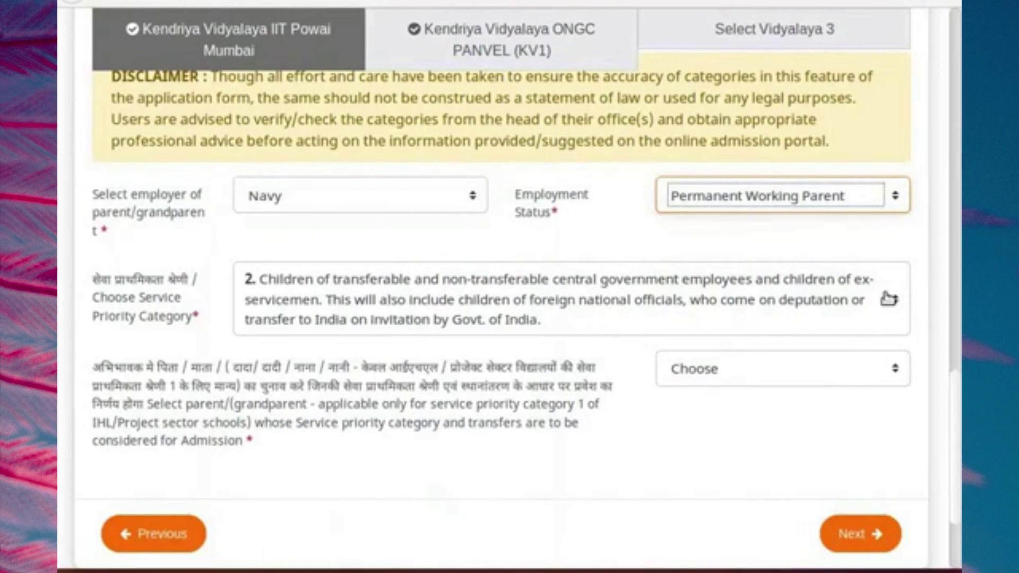
left_click(897, 299)
scroll(876, 246, "up", 4)
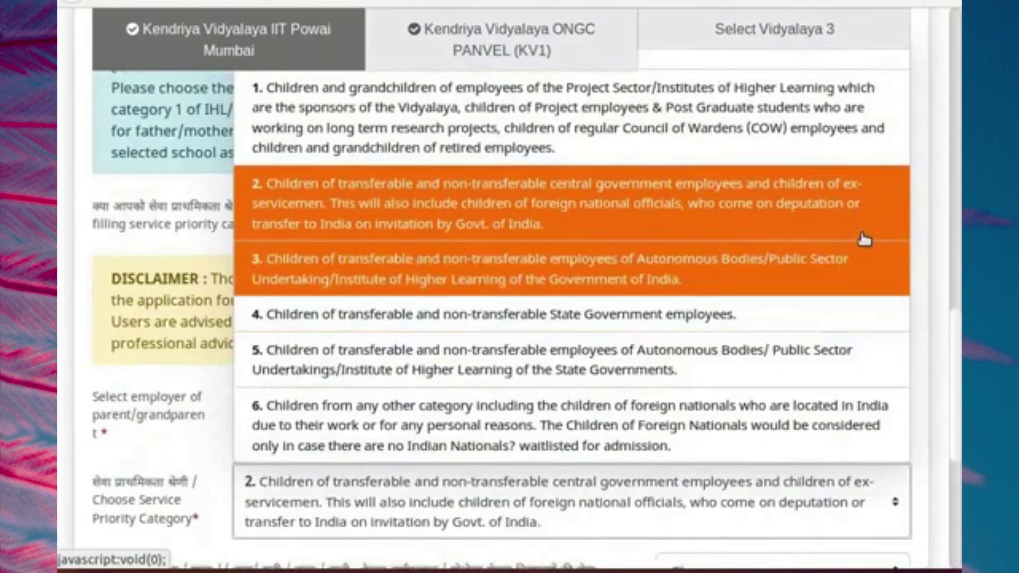
Step: Choose service priority category 1 with the '1. Serving Parents' sub-category
left_click(856, 244)
scroll(876, 318, "down", 1)
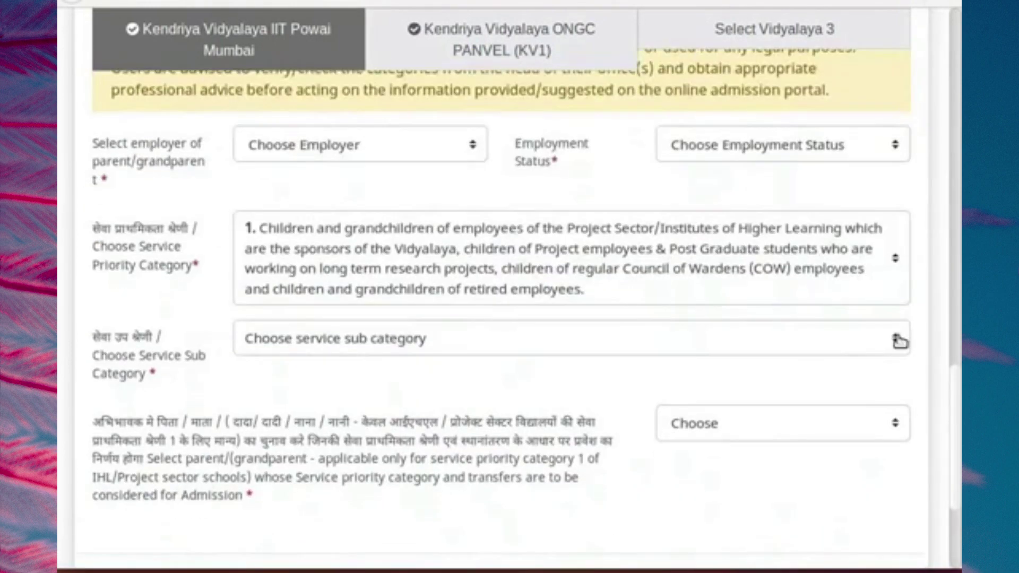
left_click(898, 338)
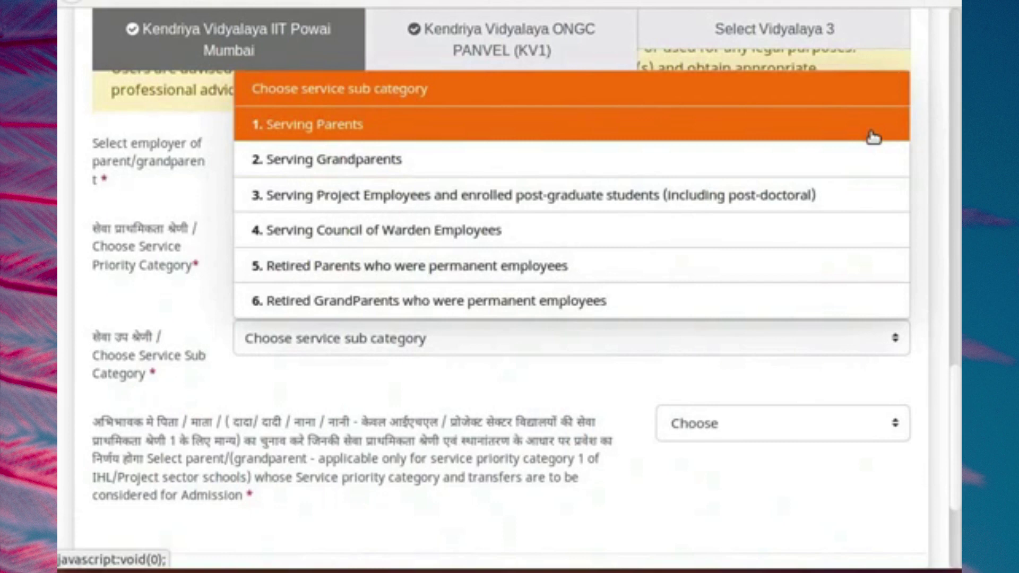
left_click(873, 137)
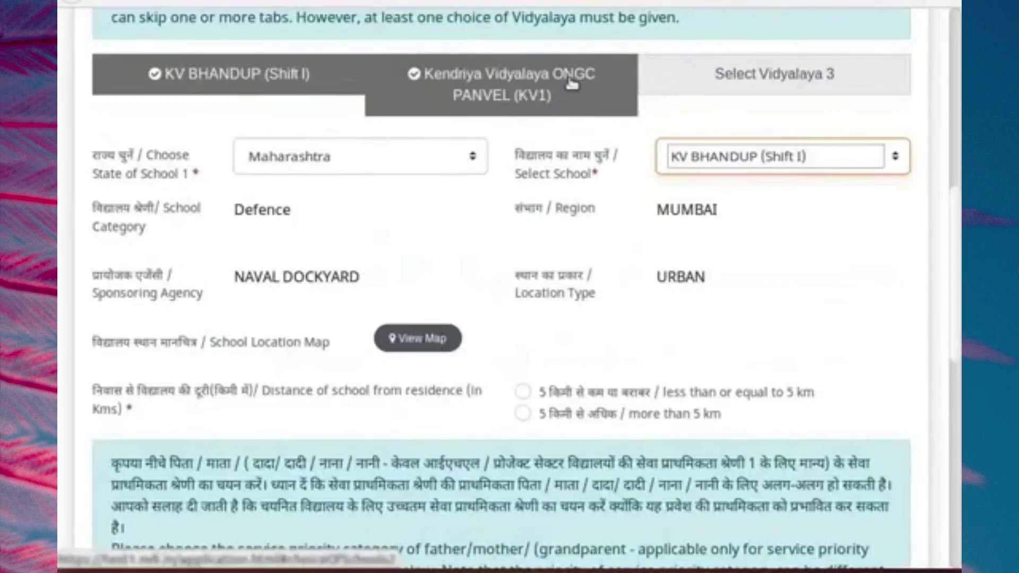
Step: Review the ONGC PANVEL choice's service category, then the IIT Powai Mumbai choice's details
left_click(571, 80)
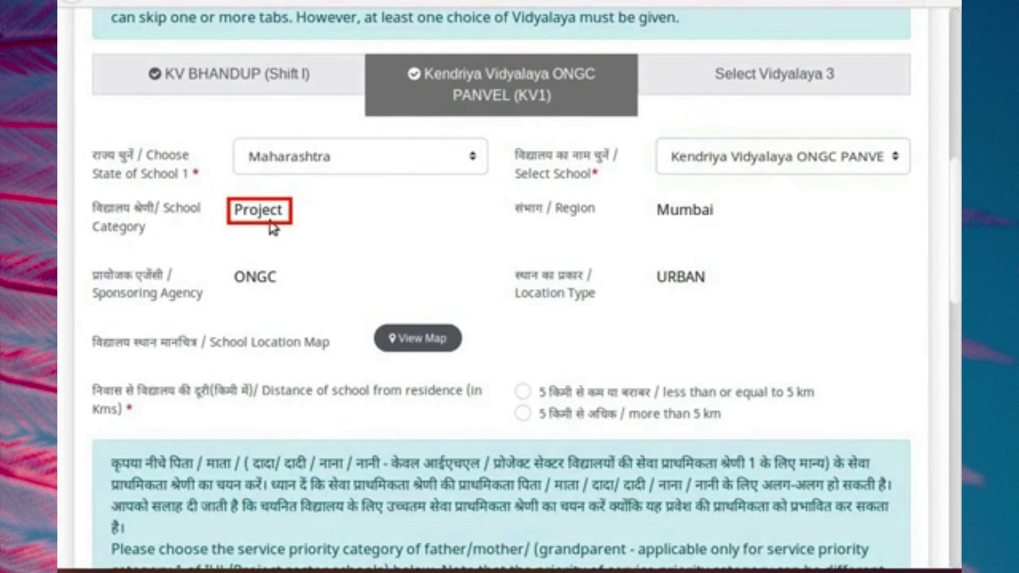
scroll(297, 196, "down", 9)
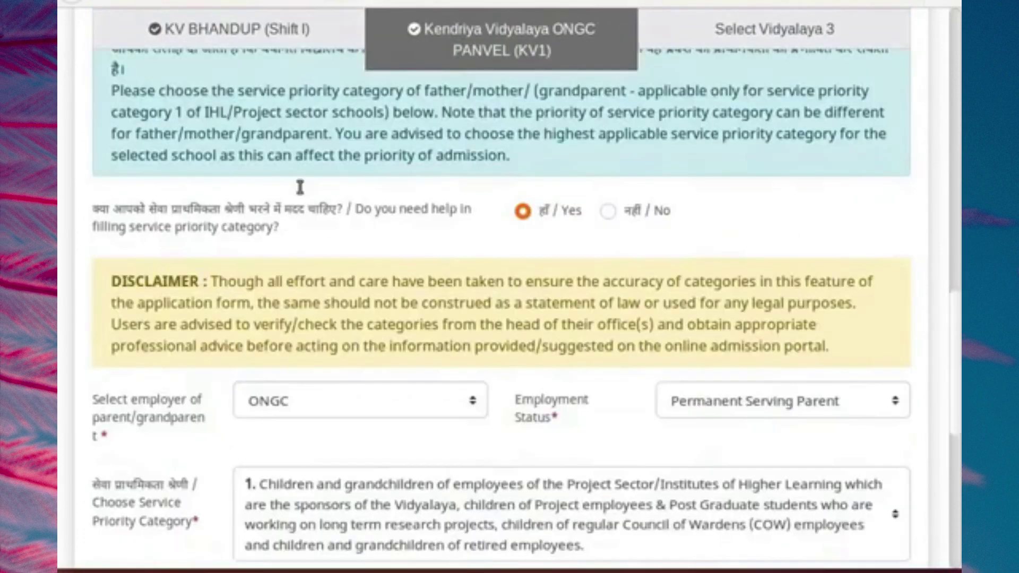
scroll(425, 357, "down", 1)
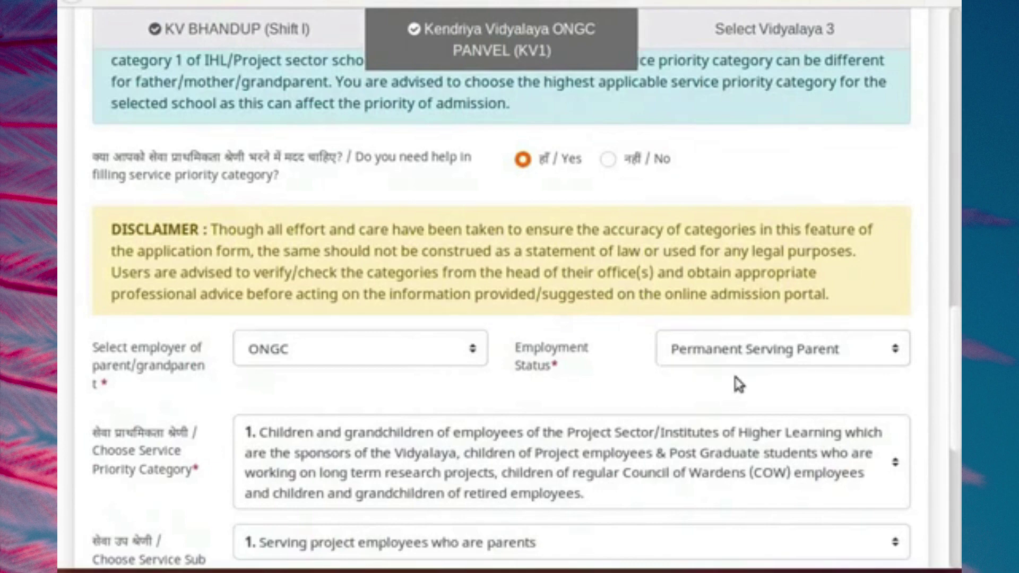
scroll(739, 383, "down", 3)
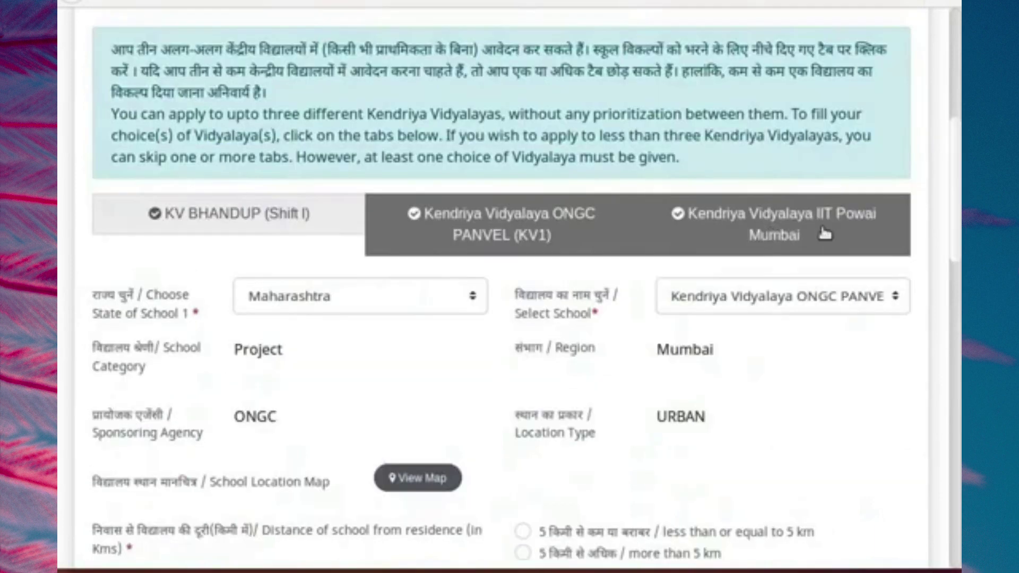
left_click(824, 237)
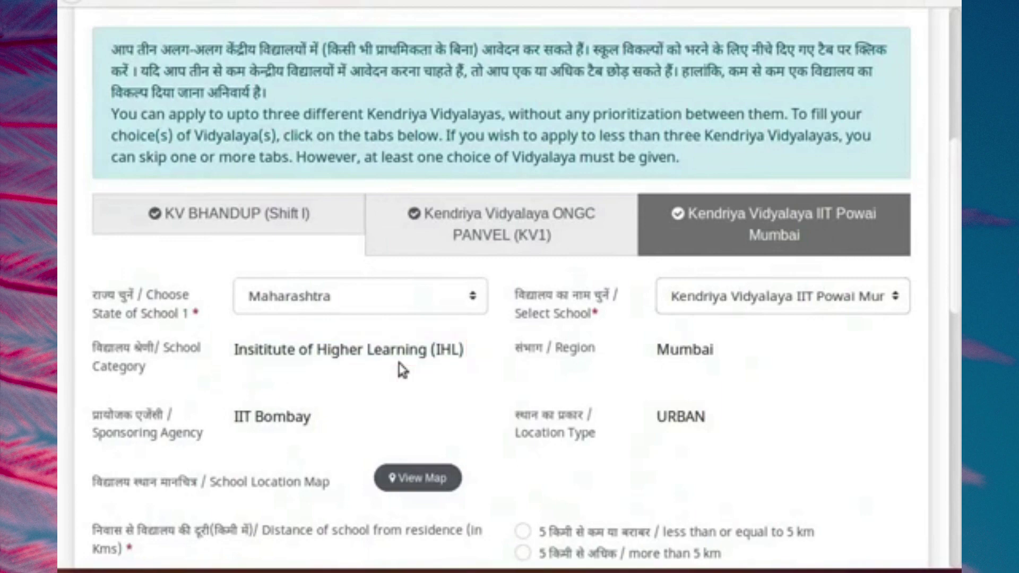
scroll(681, 425, "down", 12)
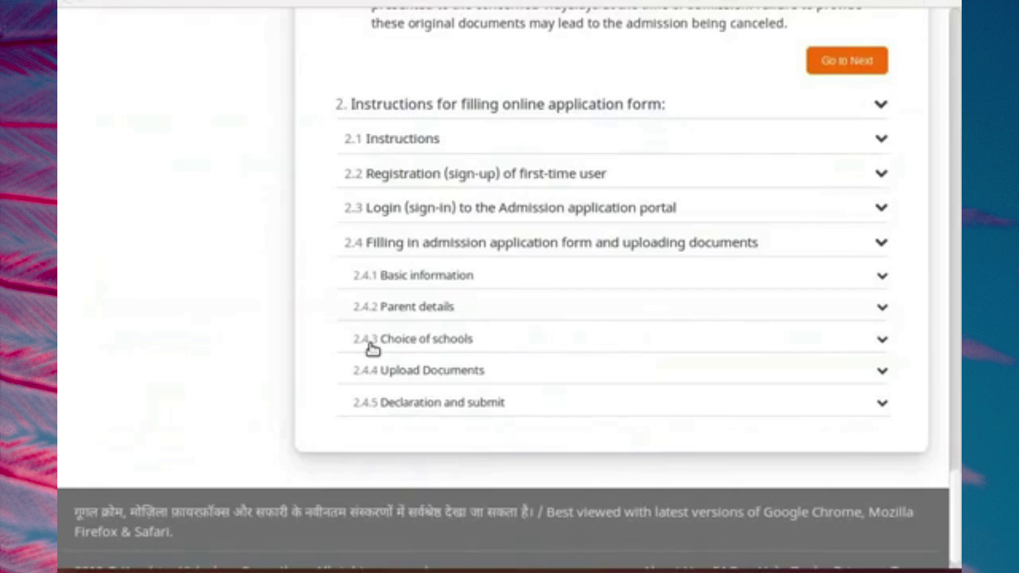
Step: Expand 2.4.3 Choice of schools and scroll to General Instructions item 13 on cancelling applications
left_click(882, 343)
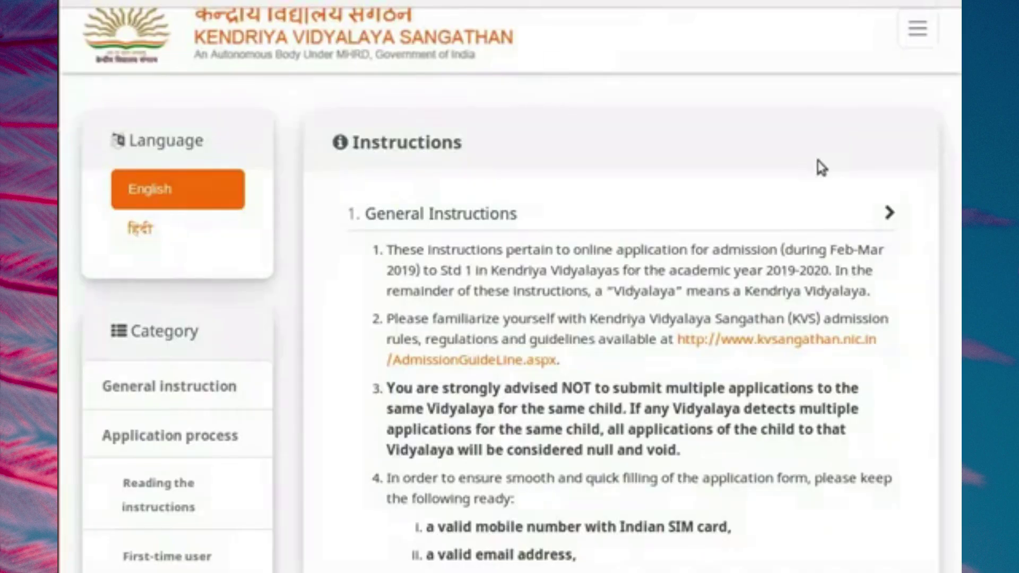
scroll(822, 168, "down", 15)
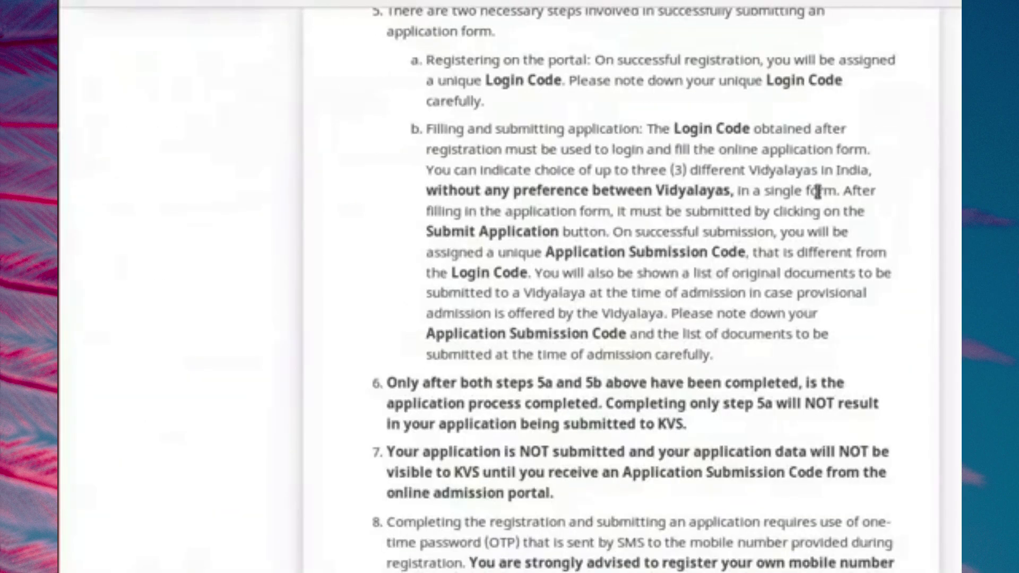
scroll(817, 191, "down", 12)
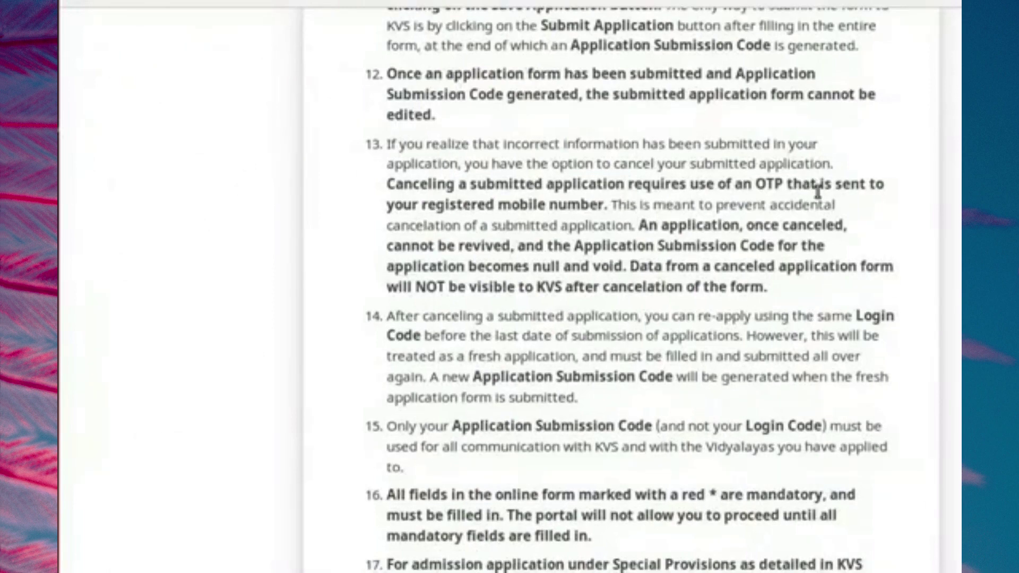
scroll(817, 192, "down", 1)
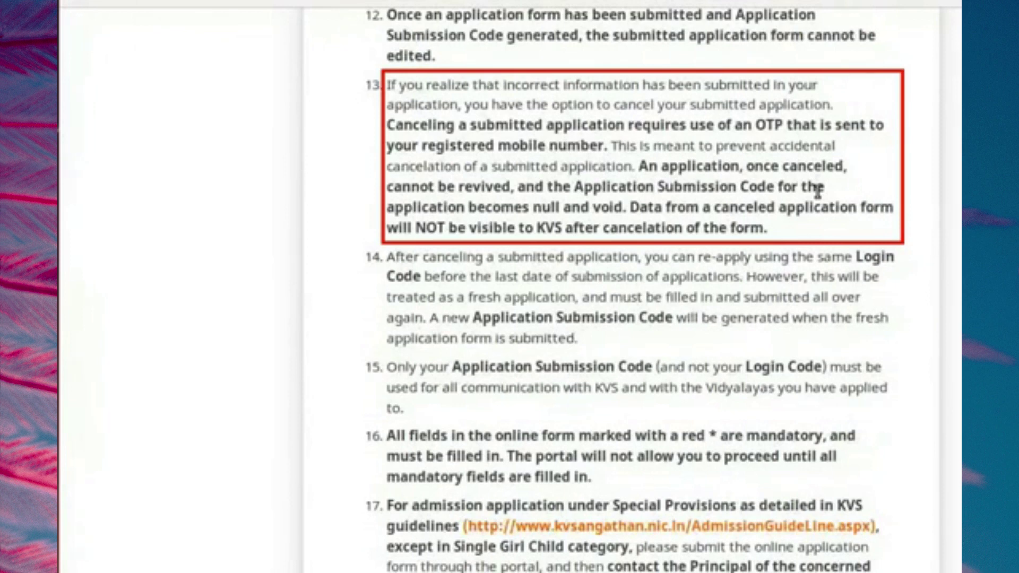
scroll(817, 191, "down", 2)
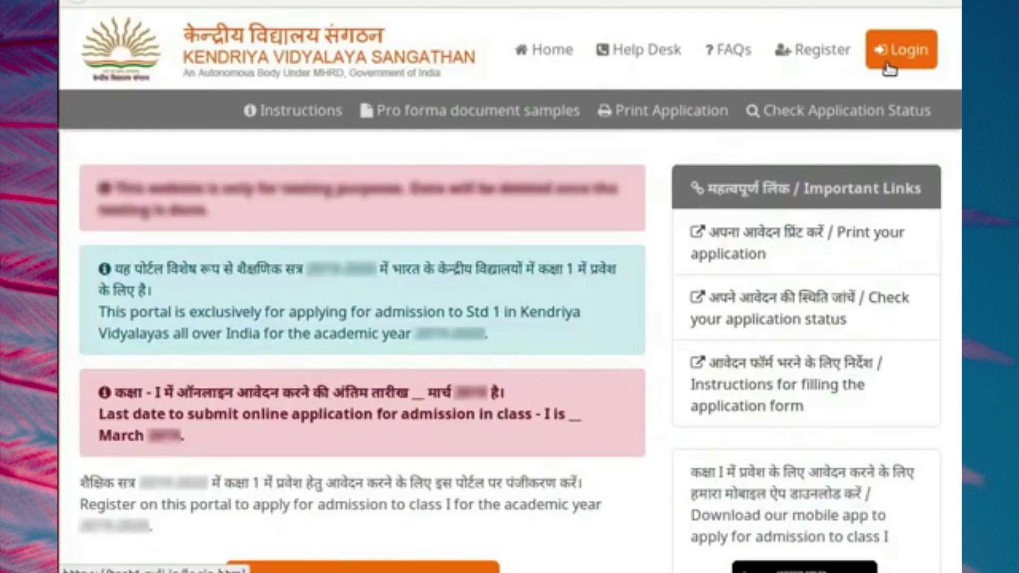
Step: Sign in through the registered-user form to view the submitted application's status page
left_click(894, 49)
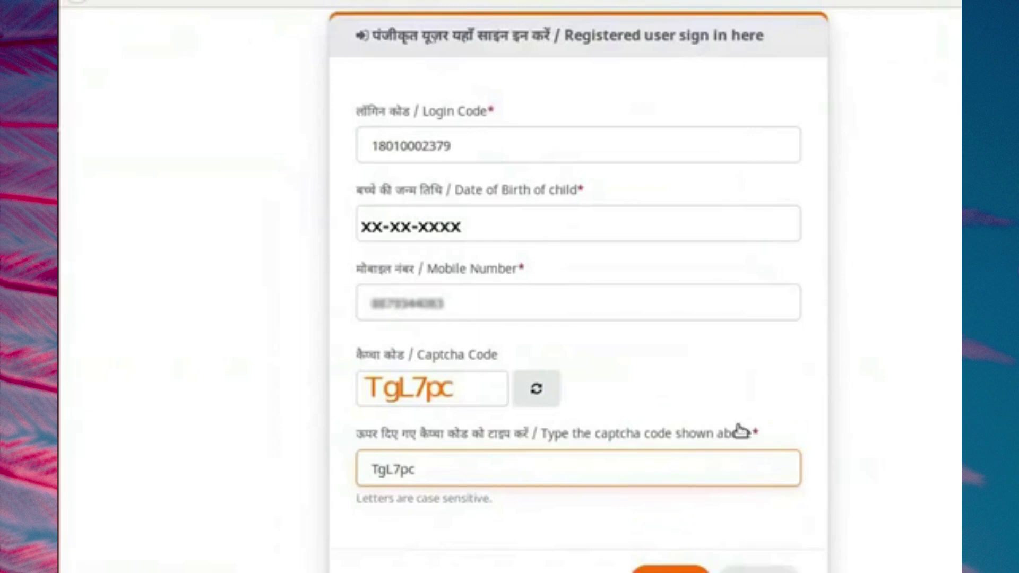
scroll(740, 430, "down", 1)
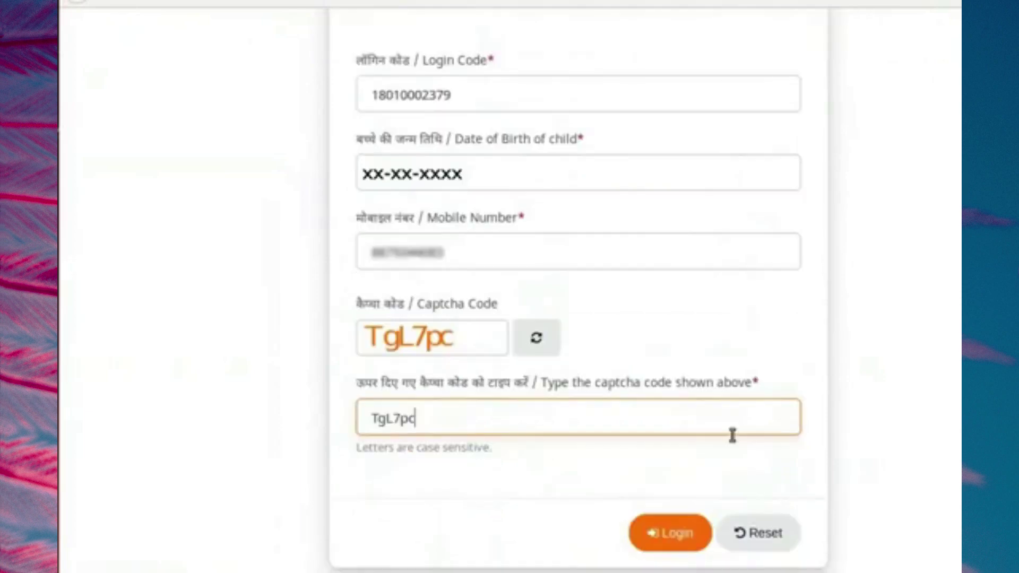
left_click(671, 537)
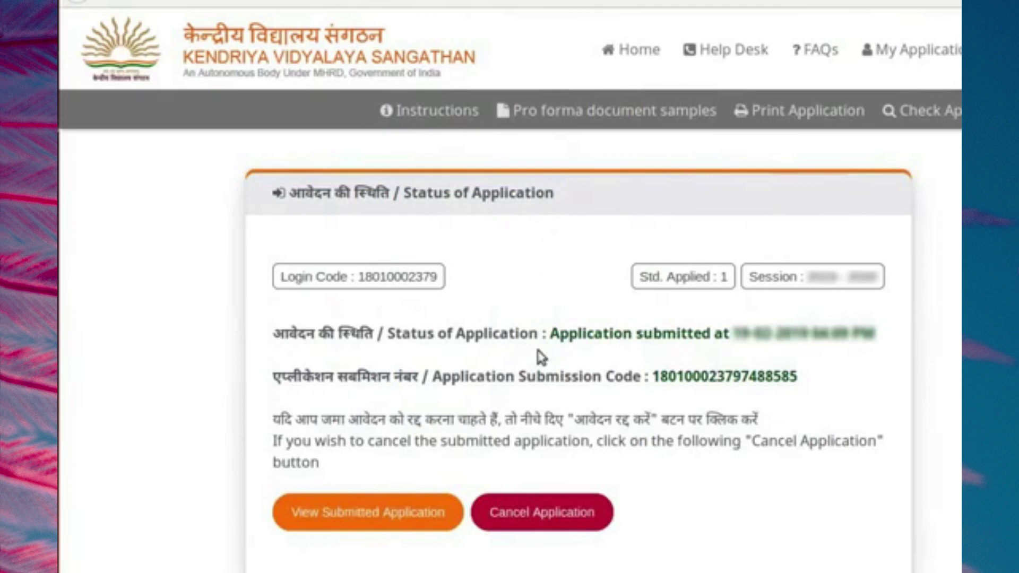
Step: Cancel the submitted application, confirming with the received OTP and the captcha code
left_click(574, 522)
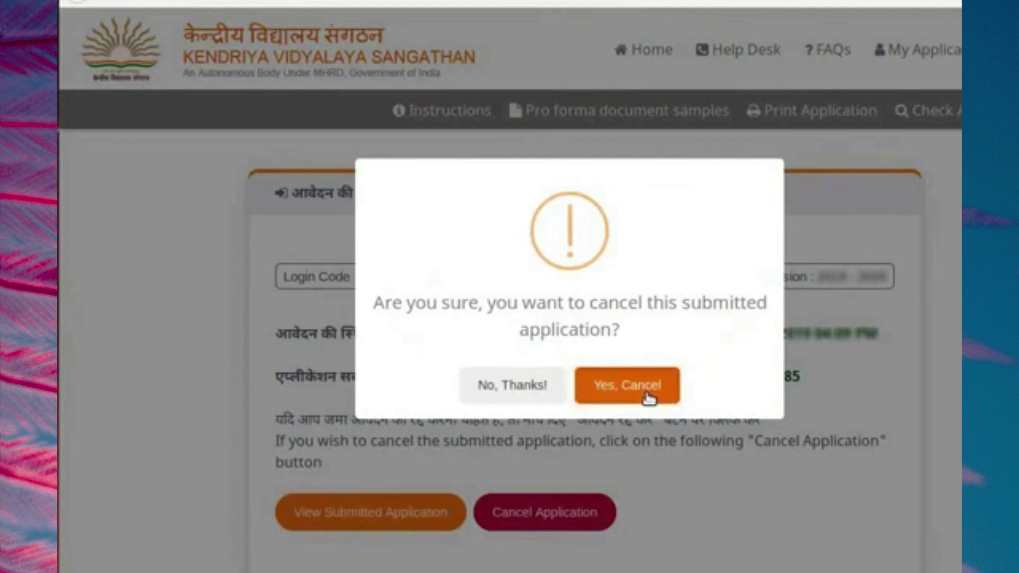
left_click(649, 397)
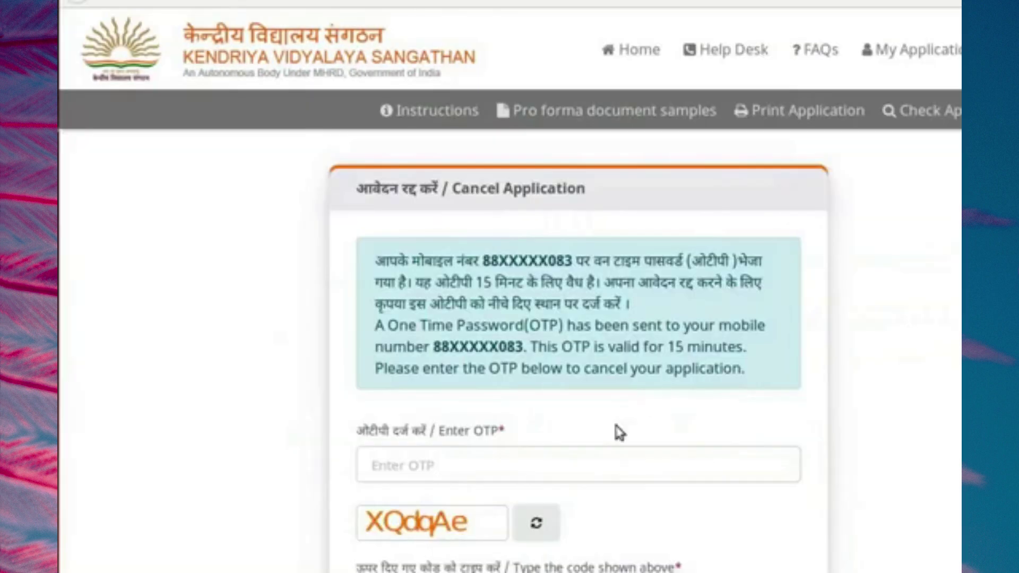
left_click(502, 469)
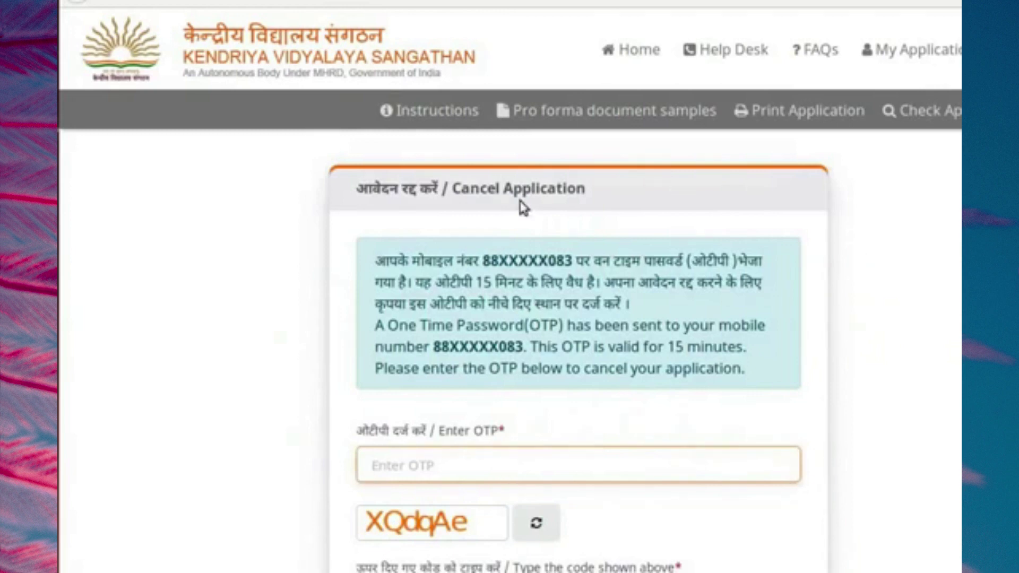
scroll(413, 508, "down", 2)
left_click(353, 499)
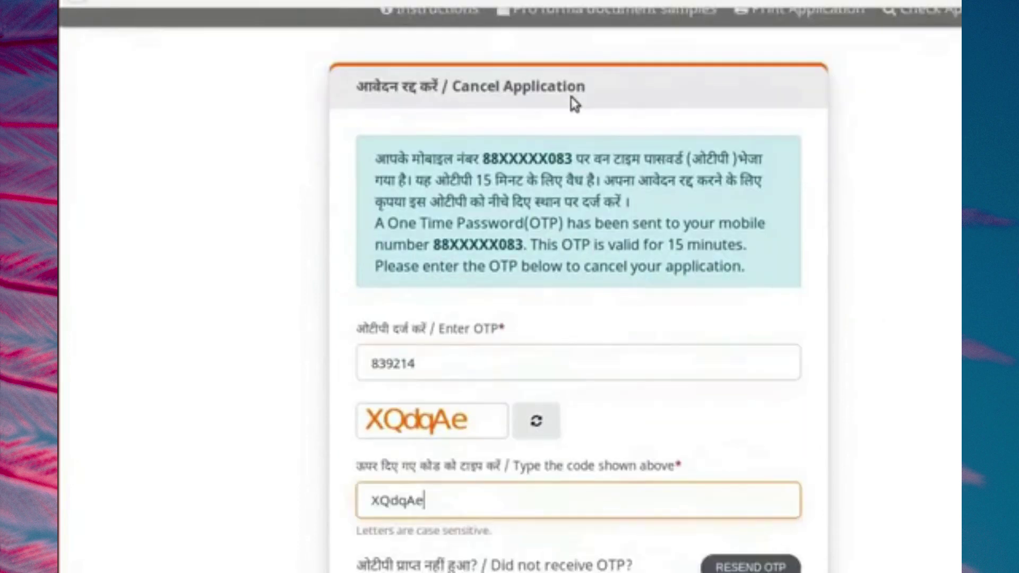
scroll(906, 400, "down", 3)
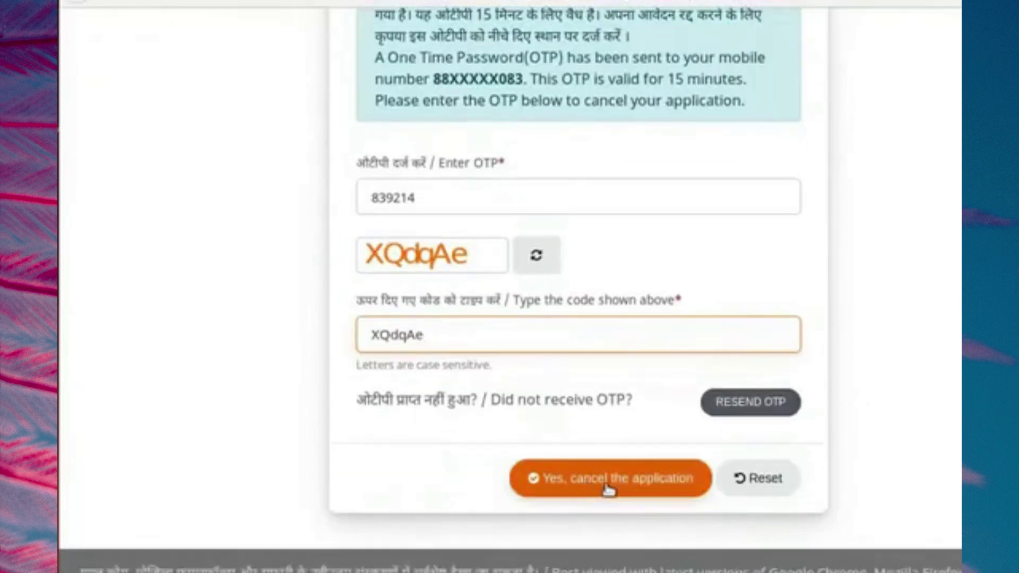
left_click(608, 479)
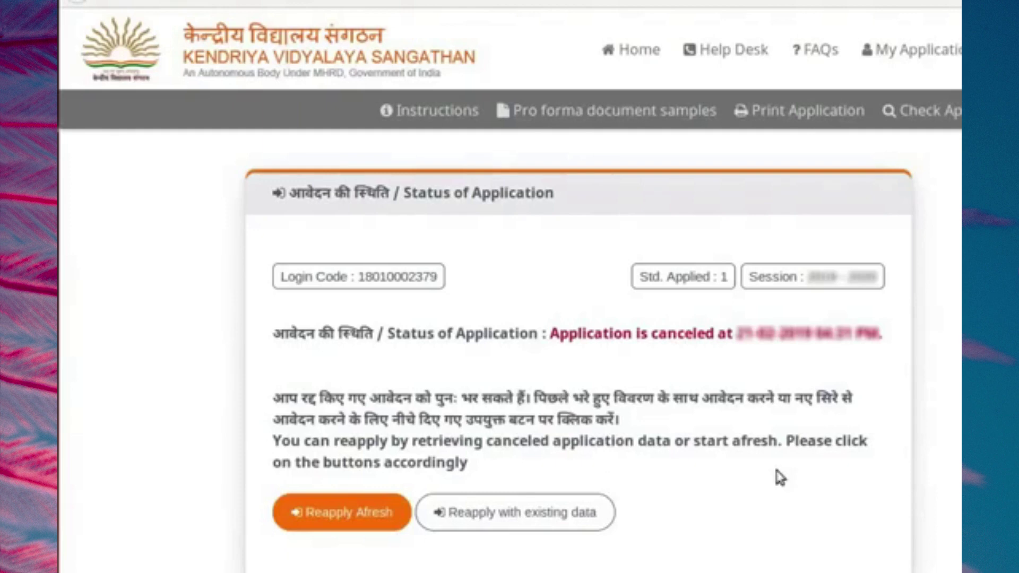
Step: Choose 'Reapply with existing data' so the form reopens with Basic Information pre-filled
scroll(616, 305, "down", 1)
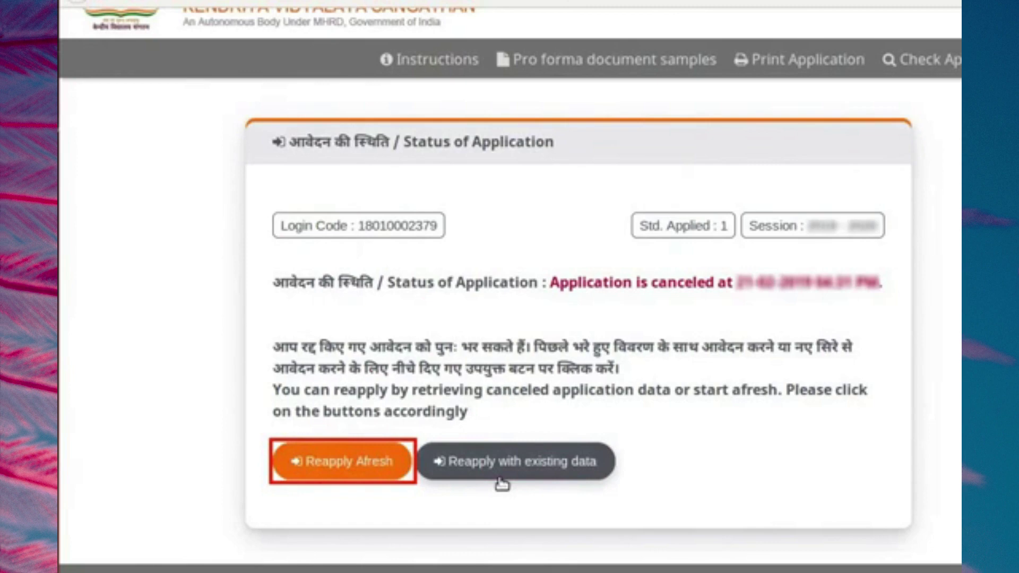
left_click(572, 460)
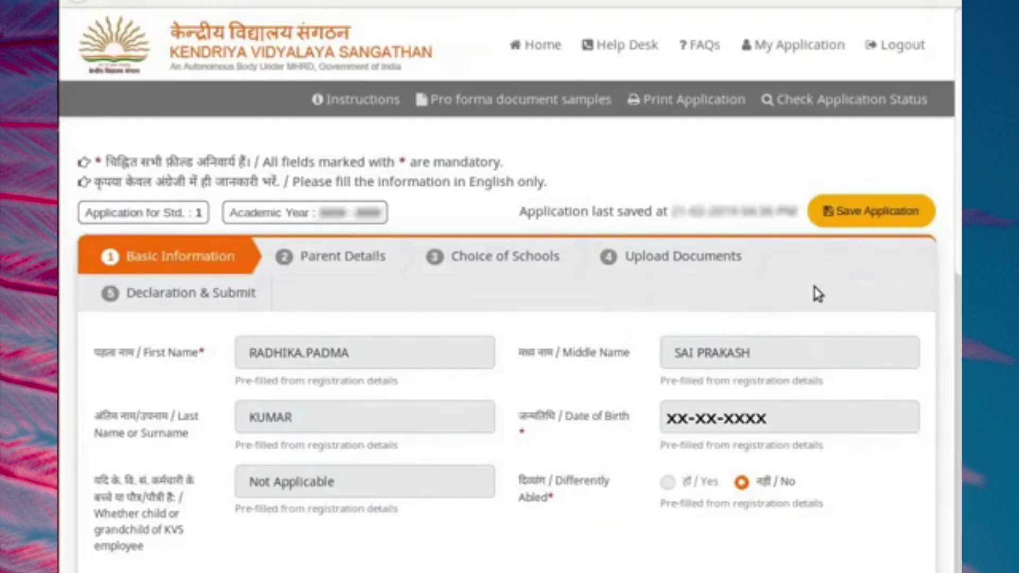